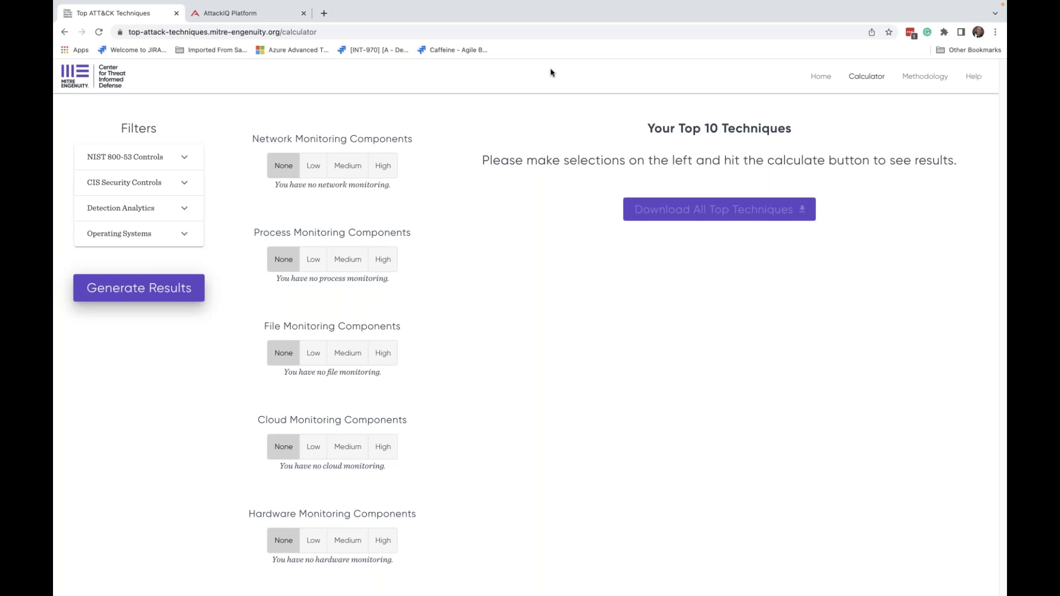
- Open the ATT&CK Navigator in a new tab and create an empty Enterprise layer
{"action": "left_click", "coordinate": [328, 16]}
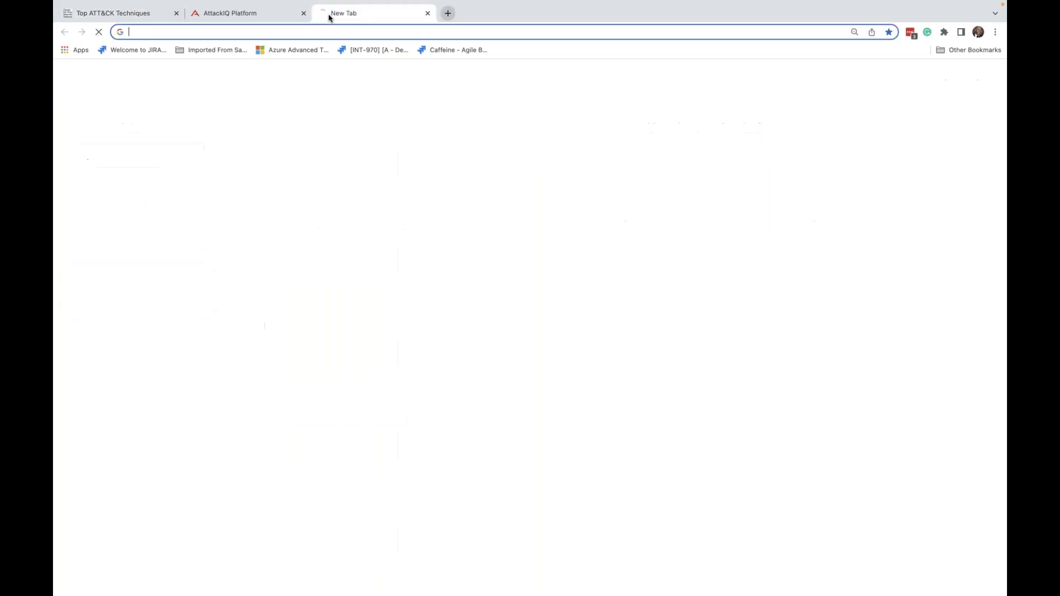
{"action": "type", "text": "m"}
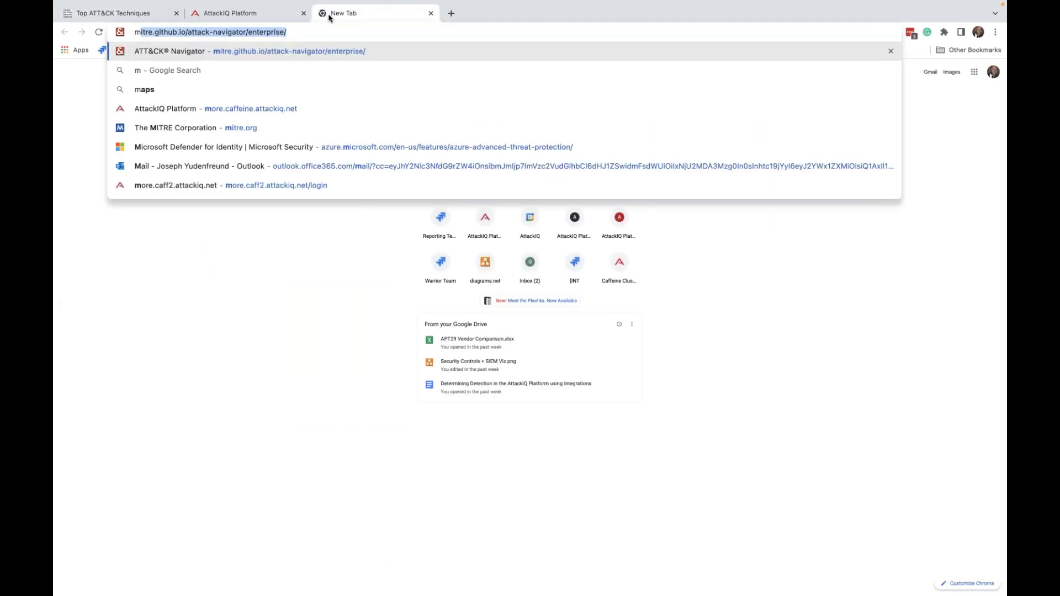
{"action": "key", "text": "Return"}
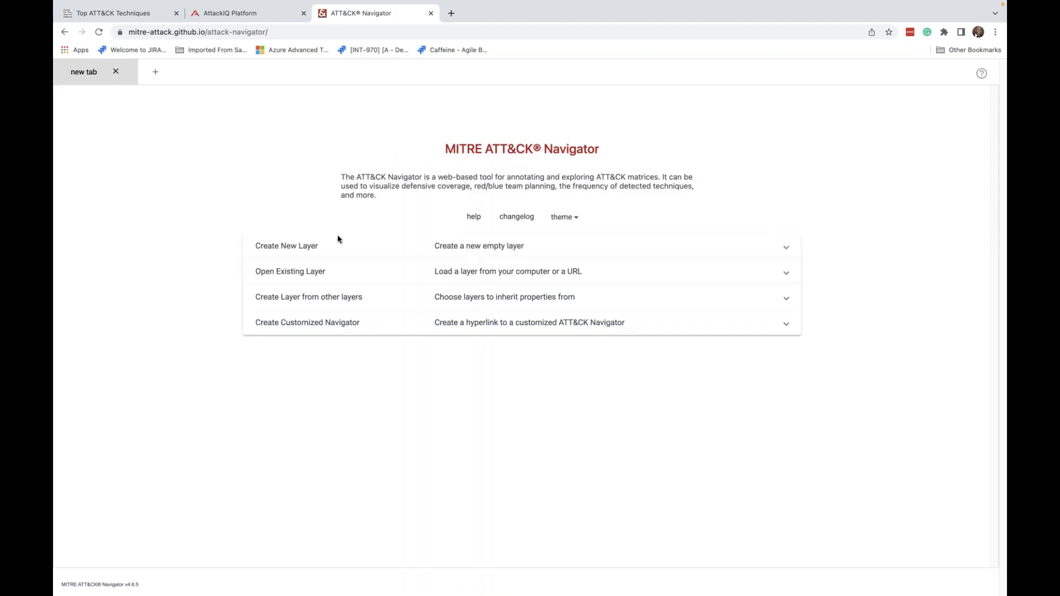
{"action": "left_click", "coordinate": [338, 243]}
{"action": "left_click", "coordinate": [354, 279]}
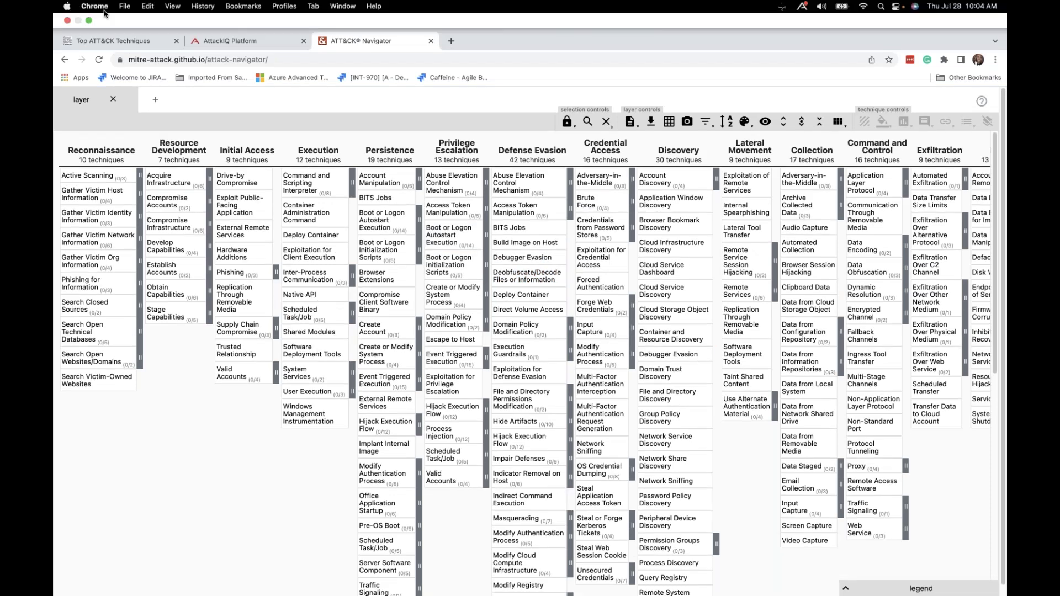
{"action": "left_click", "coordinate": [105, 7]}
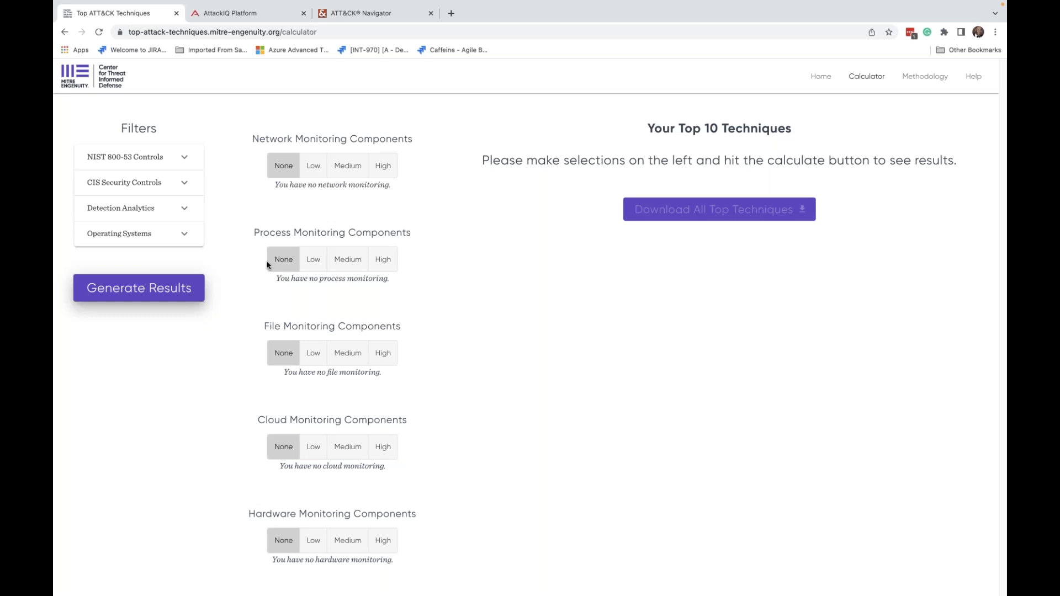
- Set network, process, file, cloud and hardware monitoring all to Low
{"action": "left_click", "coordinate": [314, 166]}
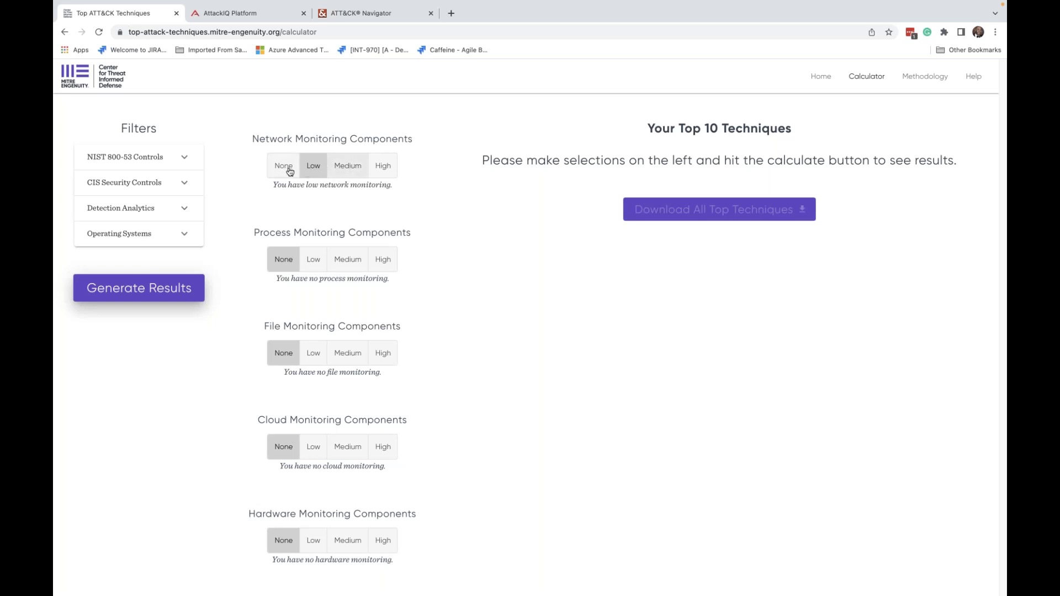
{"action": "left_click", "coordinate": [312, 267]}
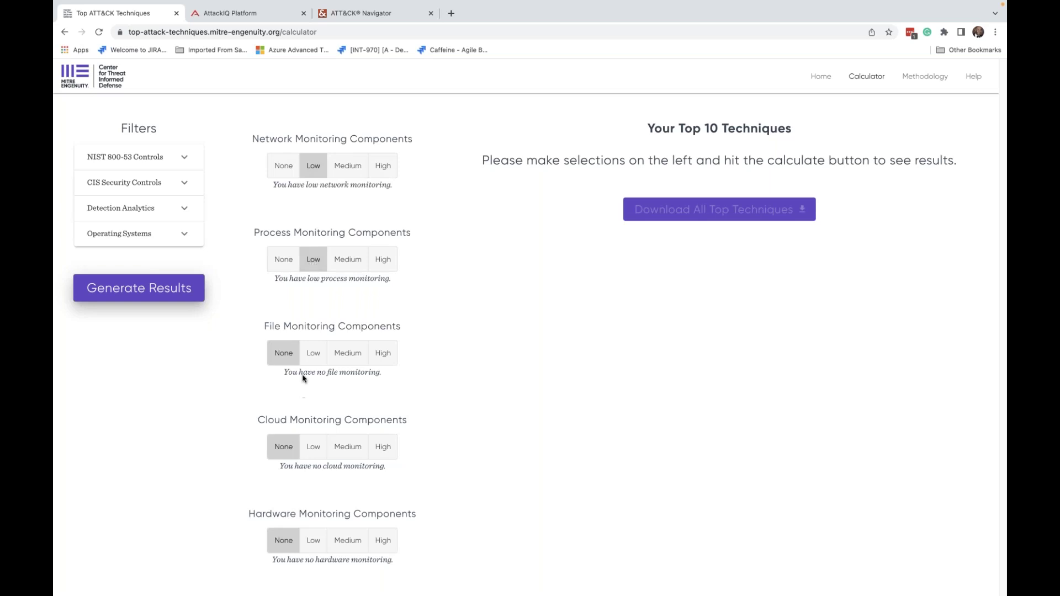
{"action": "left_click", "coordinate": [311, 356]}
{"action": "left_click", "coordinate": [322, 456]}
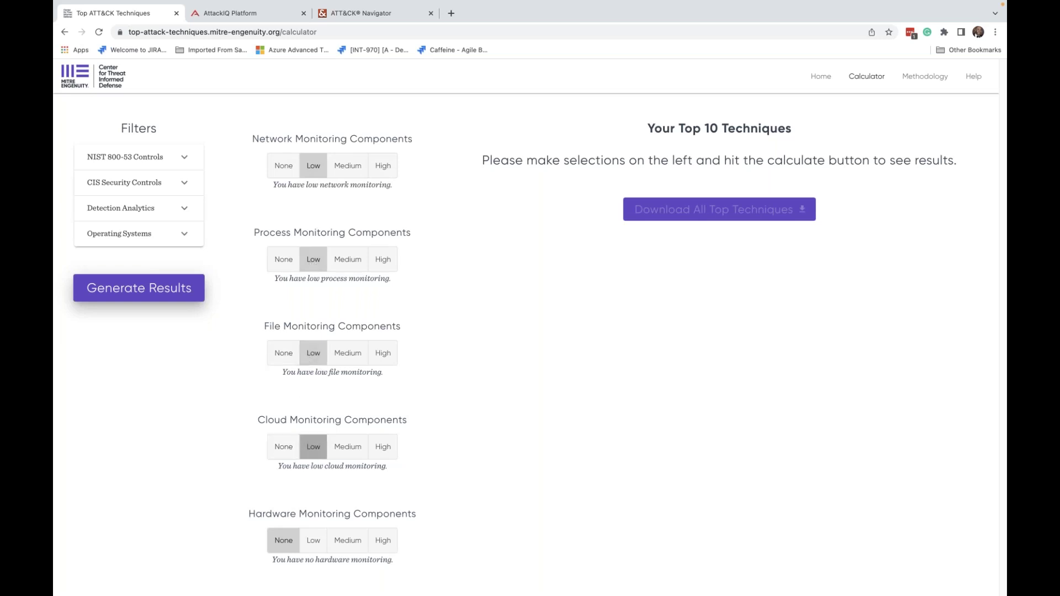
{"action": "left_click", "coordinate": [315, 542]}
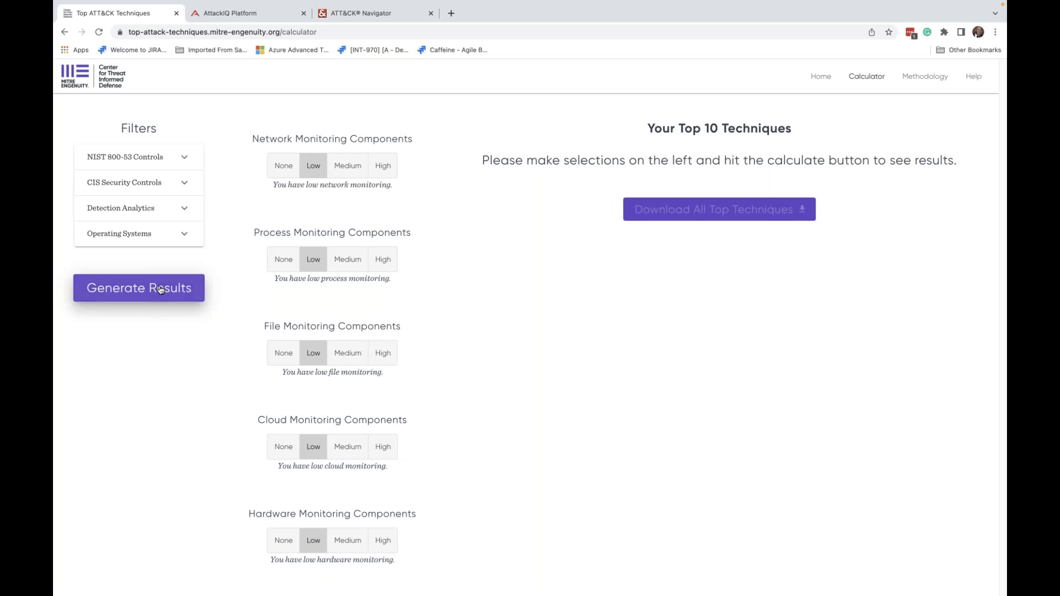
- Expand and collapse the NIST 800-53 and CIS Security Controls lists, then view the Navigator matrix
{"action": "left_click", "coordinate": [182, 161]}
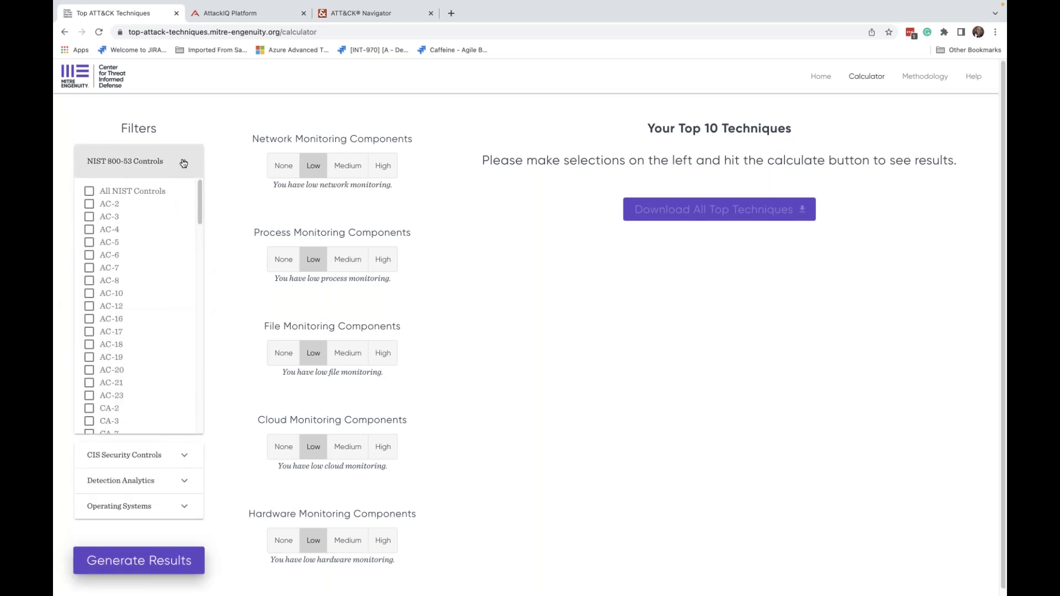
{"action": "left_click", "coordinate": [184, 161]}
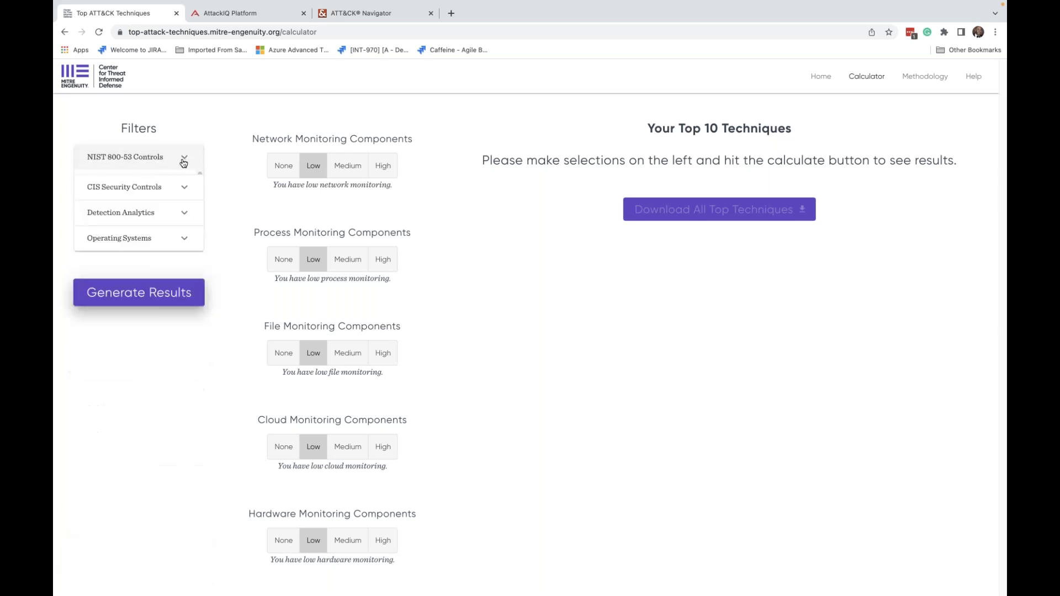
{"action": "left_click", "coordinate": [183, 193]}
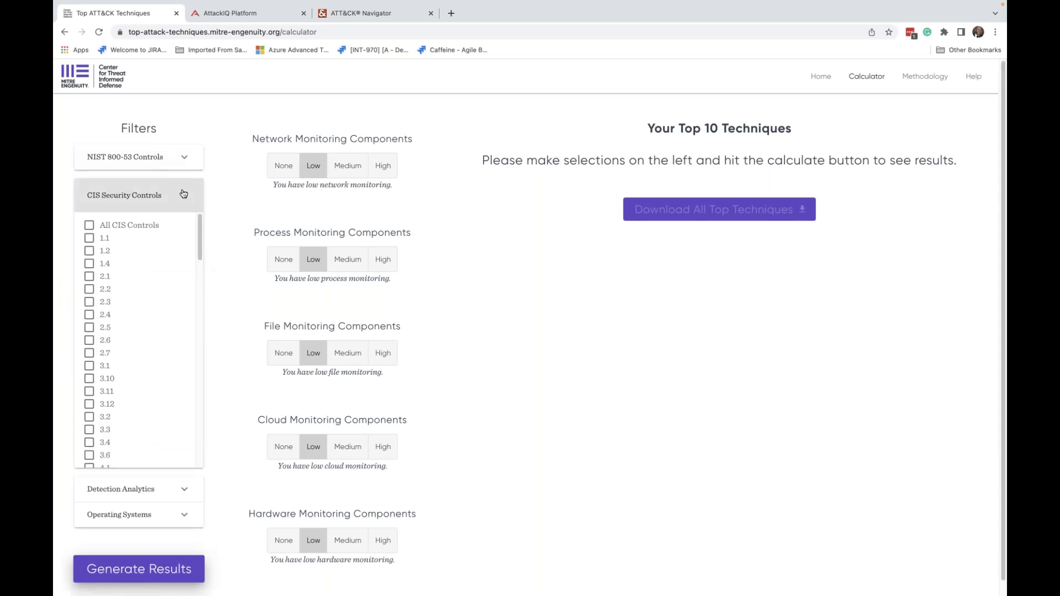
{"action": "left_click", "coordinate": [184, 193]}
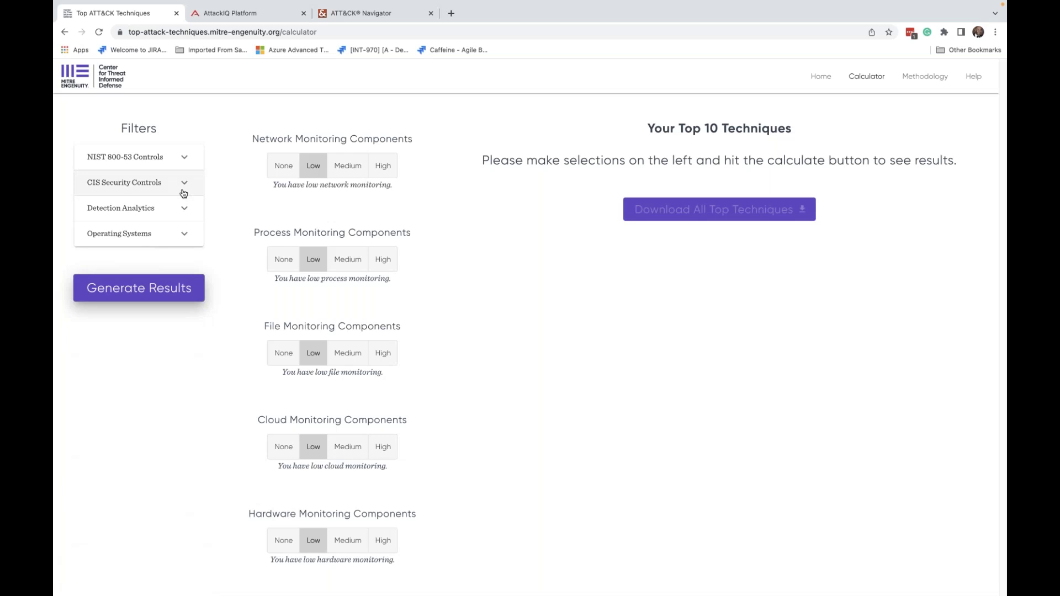
{"action": "left_click", "coordinate": [356, 20]}
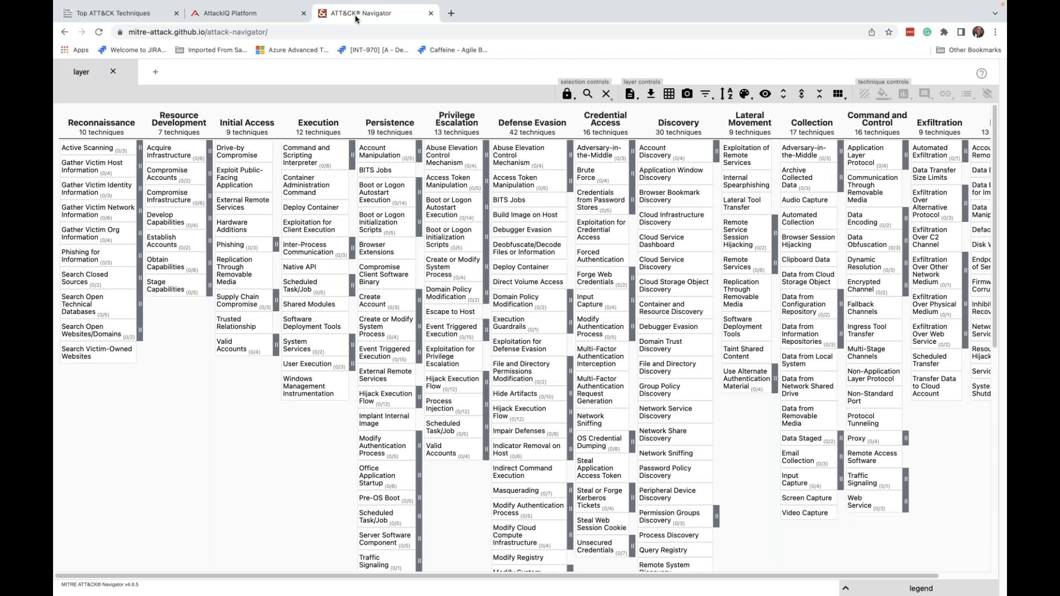
- Return to the Top ATT&CK Techniques site and open its Methodology page
{"action": "left_click", "coordinate": [126, 18]}
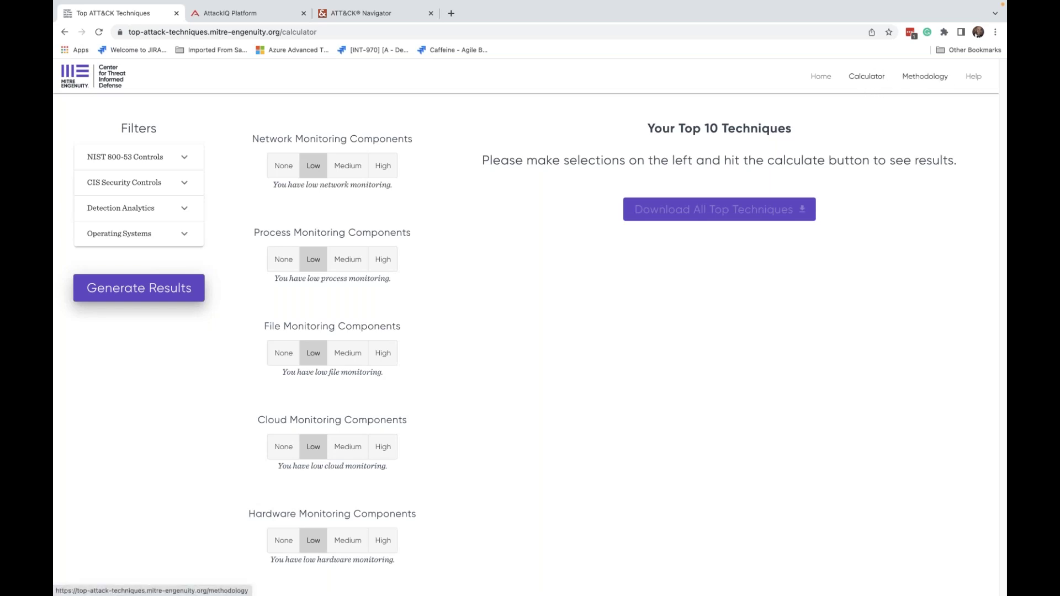
{"action": "left_click", "coordinate": [925, 76]}
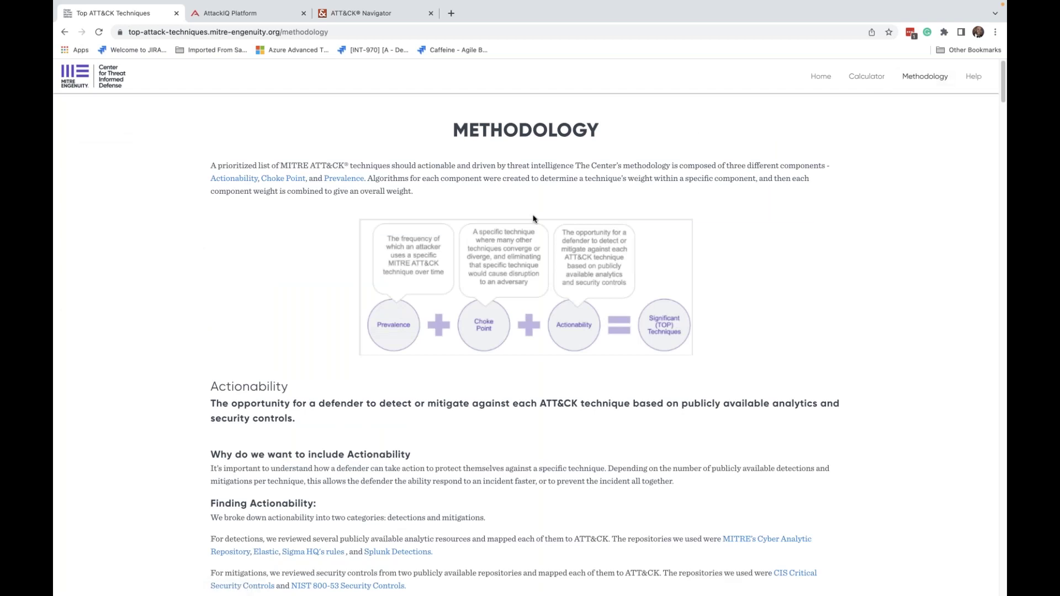
- Read down the Methodology page to the weighting ratios section, then bring up Excel
{"action": "scroll", "coordinate": [534, 219], "scroll_direction": "down", "scroll_amount": 1}
{"action": "scroll", "coordinate": [534, 218], "scroll_direction": "down", "scroll_amount": 3}
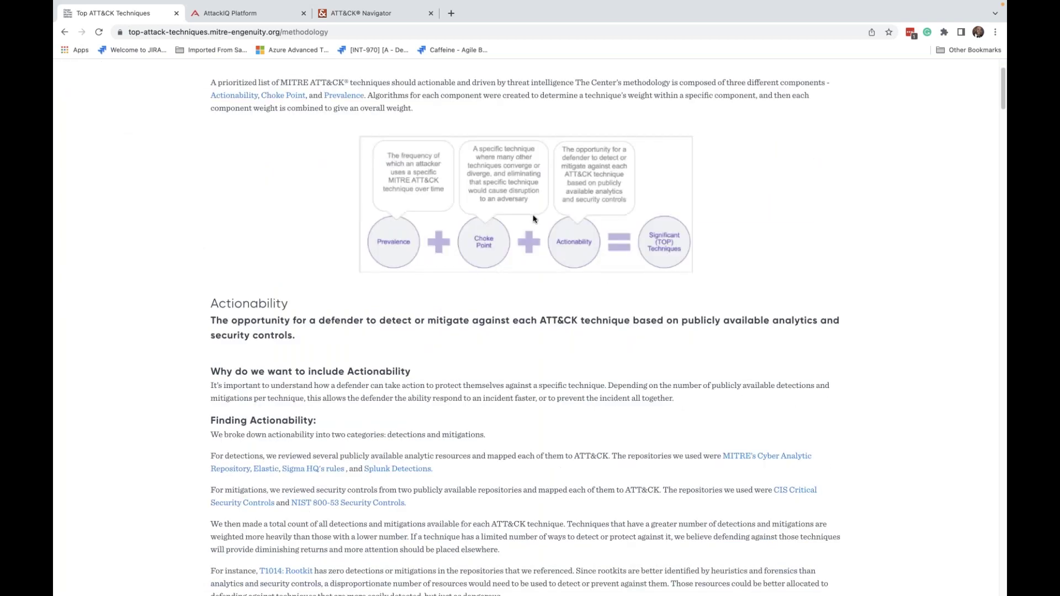
{"action": "scroll", "coordinate": [534, 218], "scroll_direction": "down", "scroll_amount": 9}
{"action": "scroll", "coordinate": [534, 219], "scroll_direction": "down", "scroll_amount": 14}
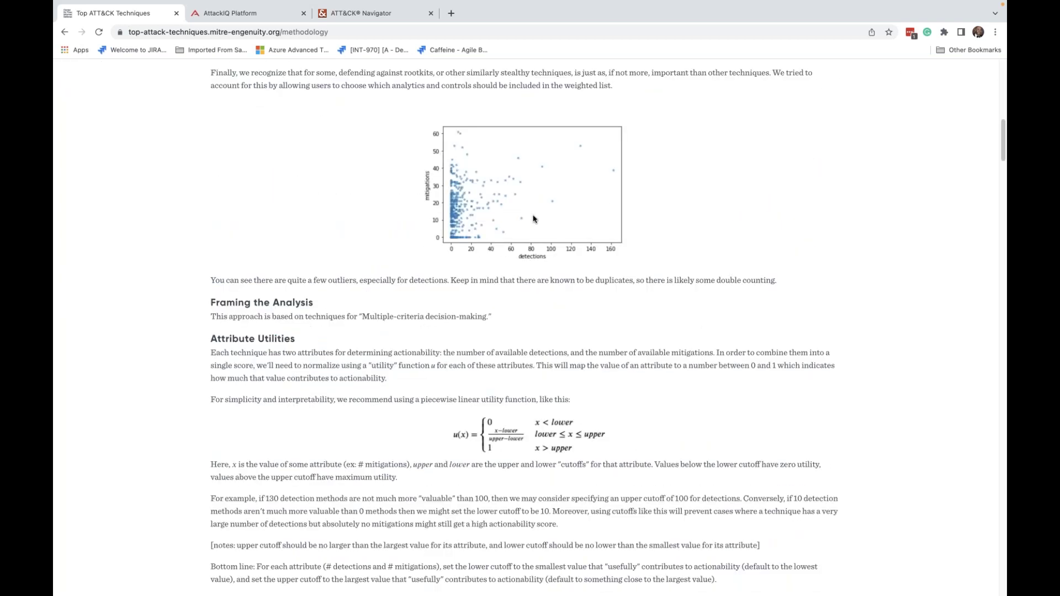
{"action": "scroll", "coordinate": [534, 218], "scroll_direction": "down", "scroll_amount": 1}
{"action": "scroll", "coordinate": [534, 219], "scroll_direction": "down", "scroll_amount": 20}
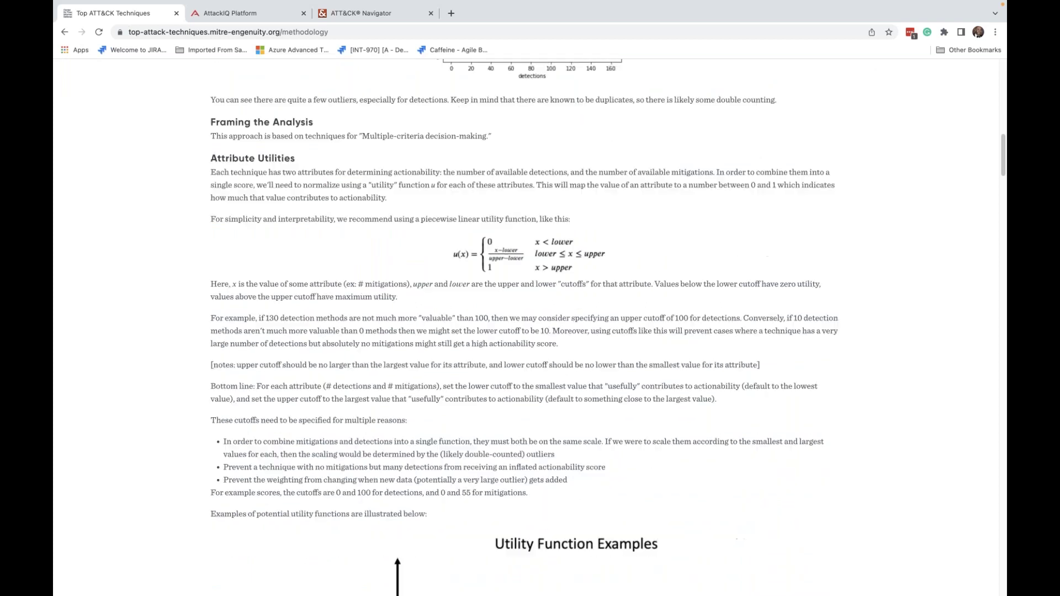
{"action": "scroll", "coordinate": [530, 326], "scroll_direction": "down", "scroll_amount": 18}
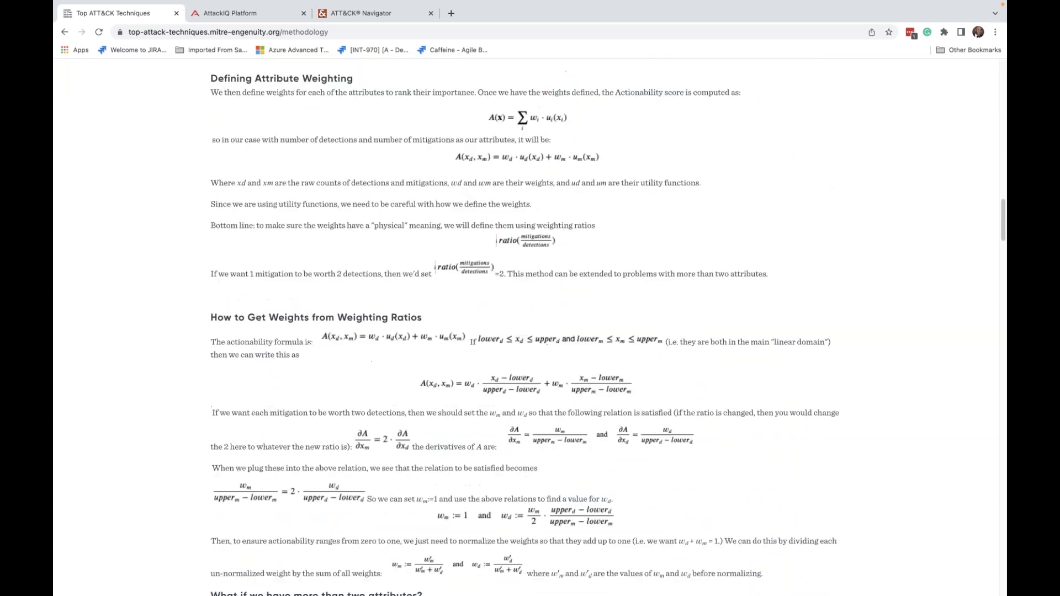
{"action": "scroll", "coordinate": [525, 329], "scroll_direction": "down", "scroll_amount": 1}
{"action": "mouse_move", "coordinate": [500, 594]}
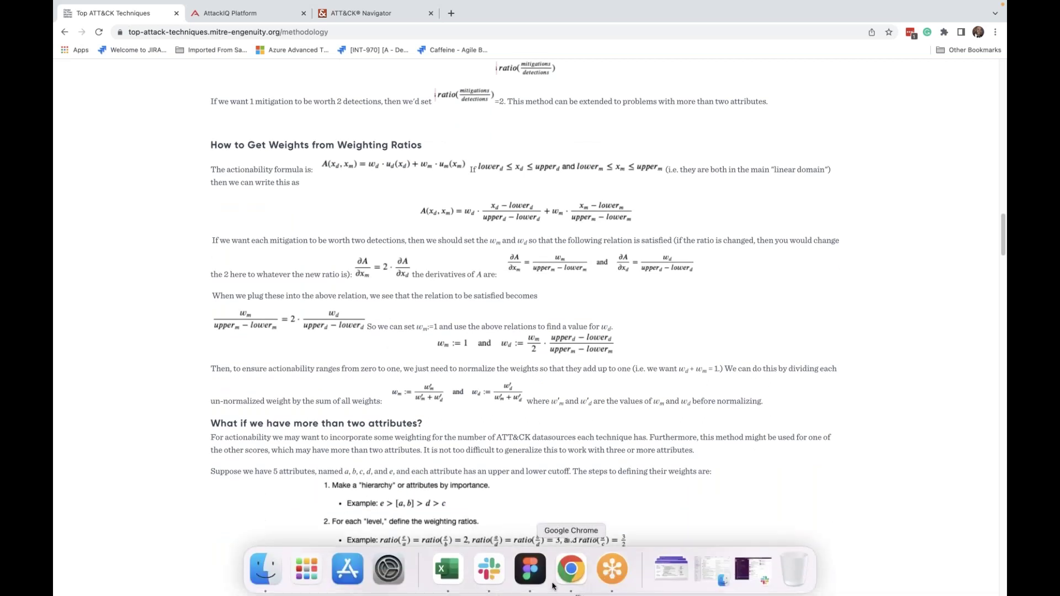
{"action": "left_click", "coordinate": [445, 577]}
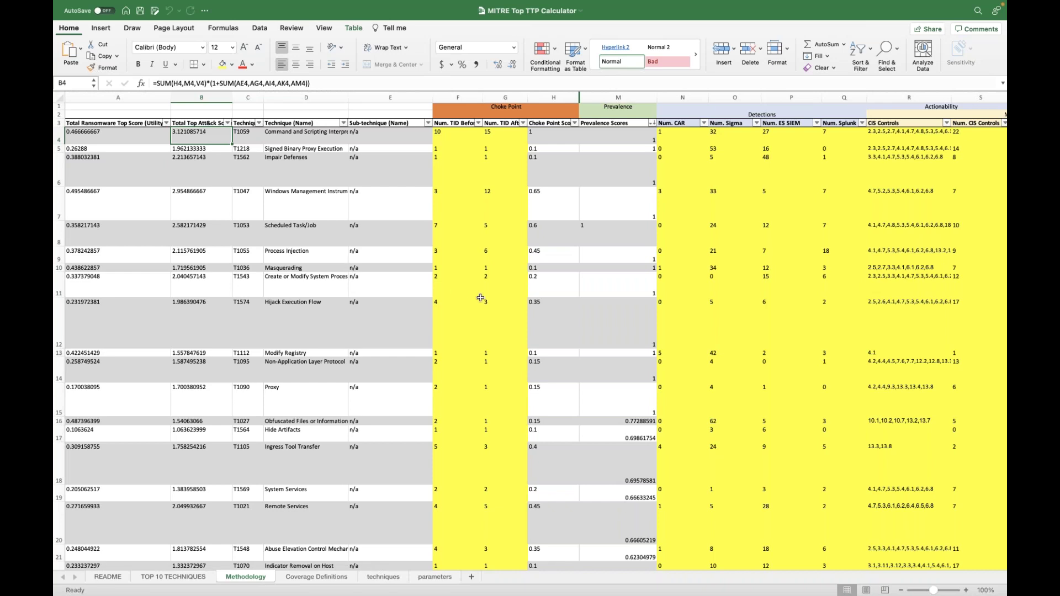
{"action": "scroll", "coordinate": [480, 297], "scroll_direction": "right", "scroll_amount": 2}
{"action": "scroll", "coordinate": [481, 298], "scroll_direction": "down", "scroll_amount": 1}
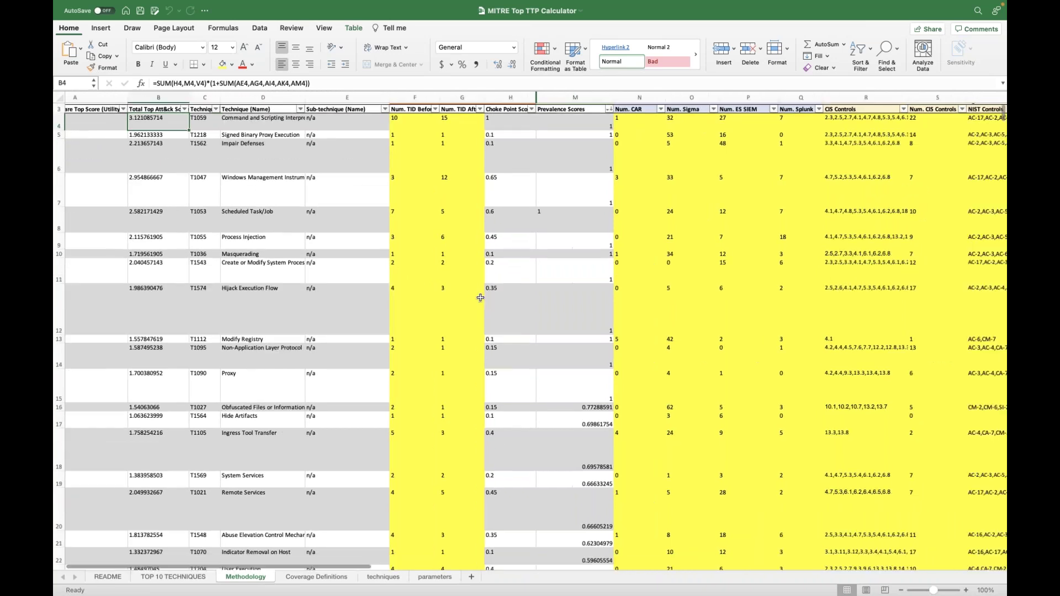
{"action": "scroll", "coordinate": [481, 297], "scroll_direction": "up", "scroll_amount": 1}
{"action": "scroll", "coordinate": [480, 298], "scroll_direction": "right", "scroll_amount": 1}
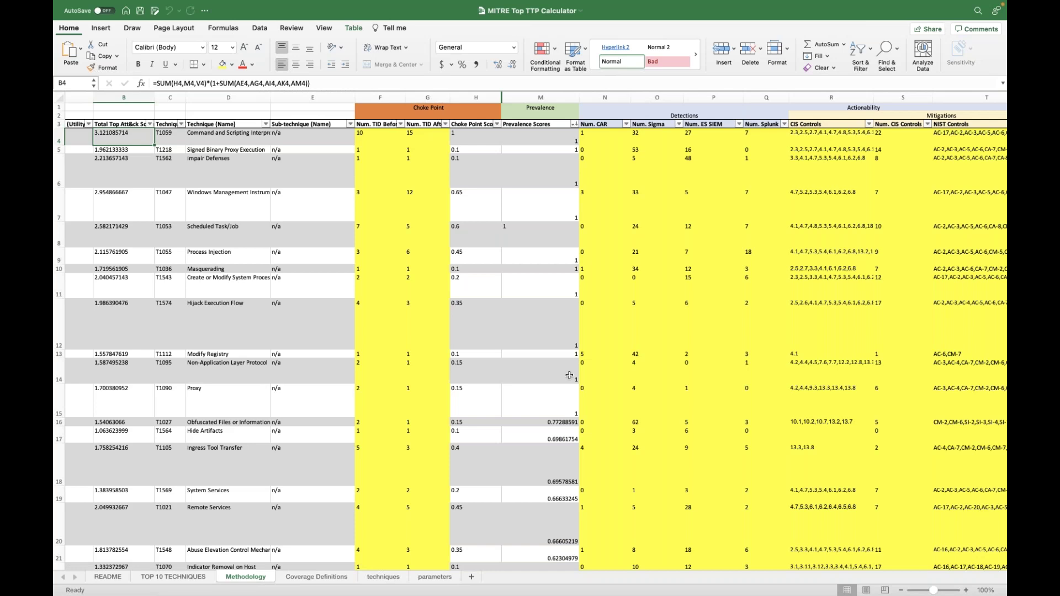
{"action": "scroll", "coordinate": [569, 375], "scroll_direction": "right", "scroll_amount": 1}
{"action": "scroll", "coordinate": [569, 375], "scroll_direction": "right", "scroll_amount": 5}
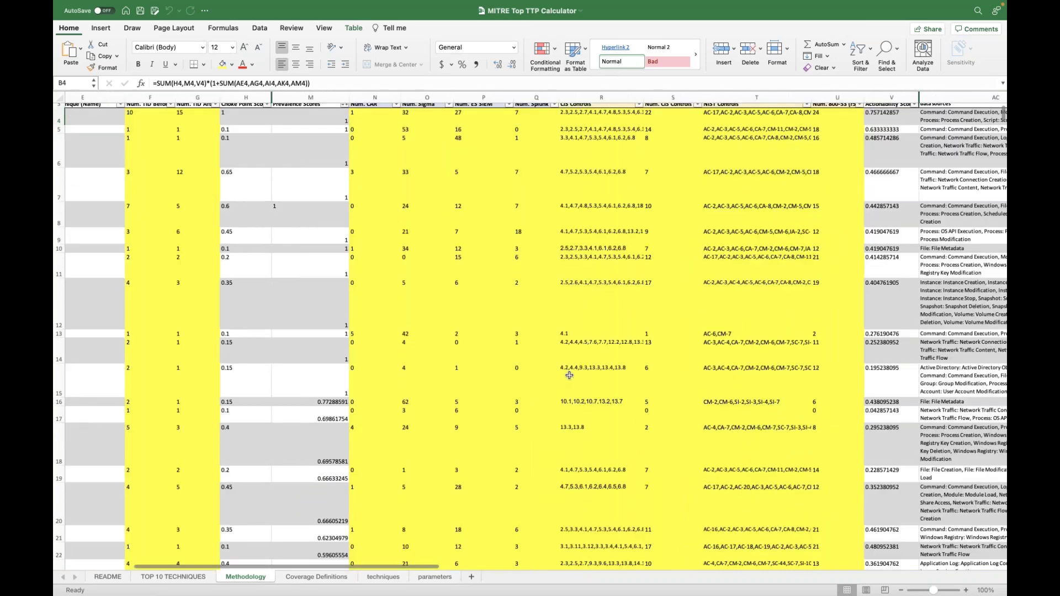
{"action": "scroll", "coordinate": [569, 376], "scroll_direction": "left", "scroll_amount": 8}
{"action": "scroll", "coordinate": [570, 375], "scroll_direction": "right", "scroll_amount": 1}
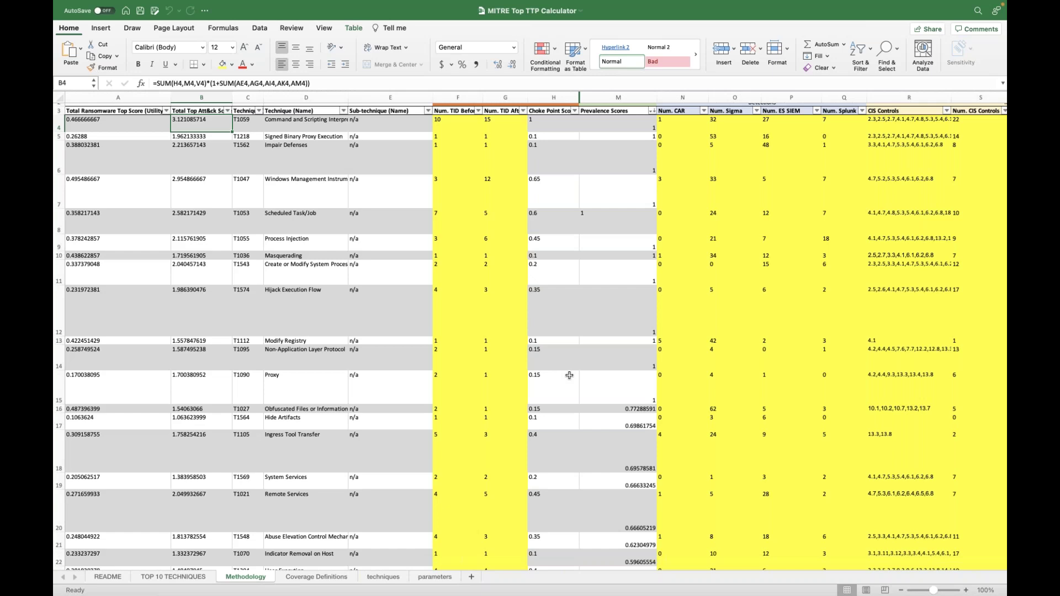
{"action": "mouse_move", "coordinate": [563, 594]}
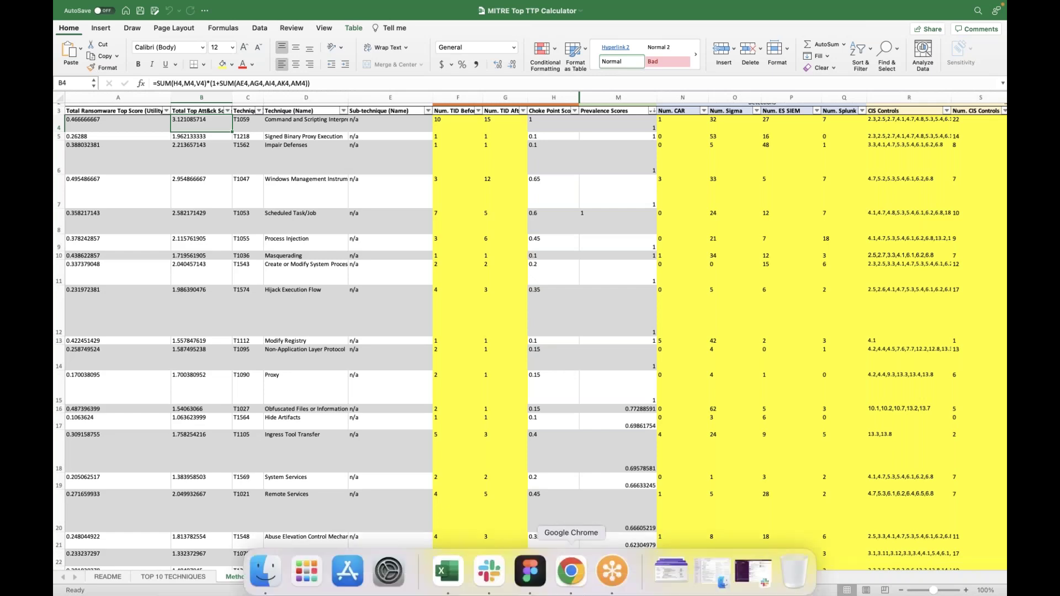
{"action": "left_click", "coordinate": [572, 572]}
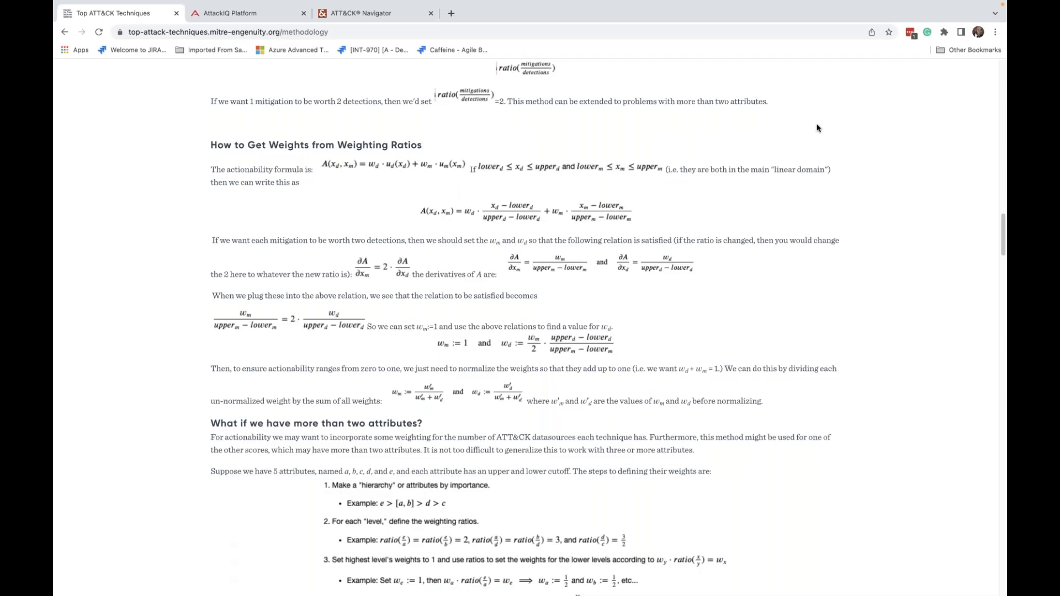
- Go to the Calculator page and leave network monitoring coverage at None
{"action": "scroll", "coordinate": [817, 129], "scroll_direction": "up", "scroll_amount": 1}
{"action": "scroll", "coordinate": [817, 128], "scroll_direction": "up", "scroll_amount": 15}
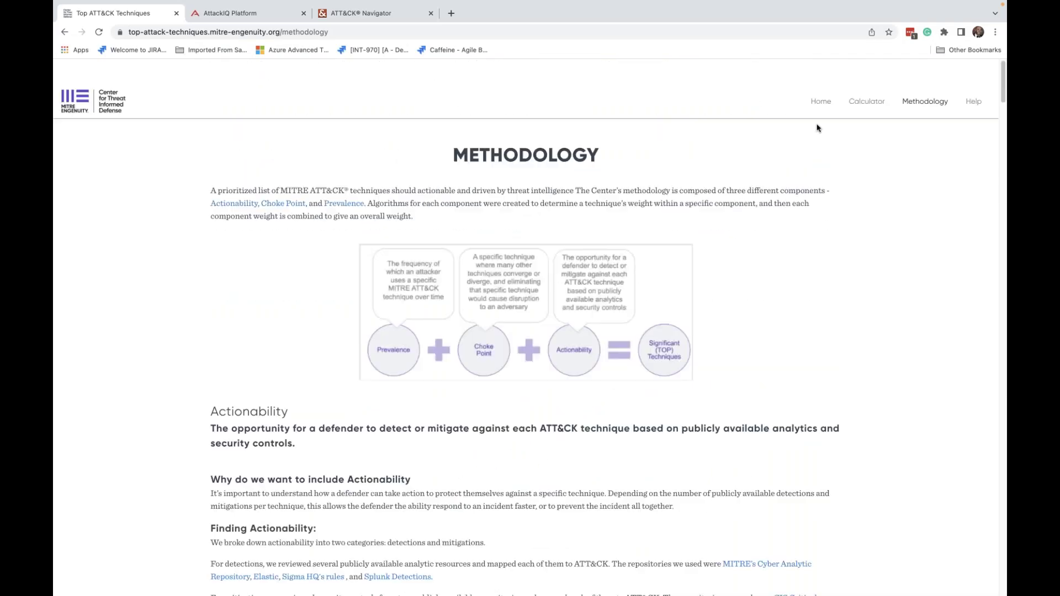
{"action": "left_click", "coordinate": [867, 76]}
{"action": "left_click", "coordinate": [313, 165]}
{"action": "left_click", "coordinate": [283, 165]}
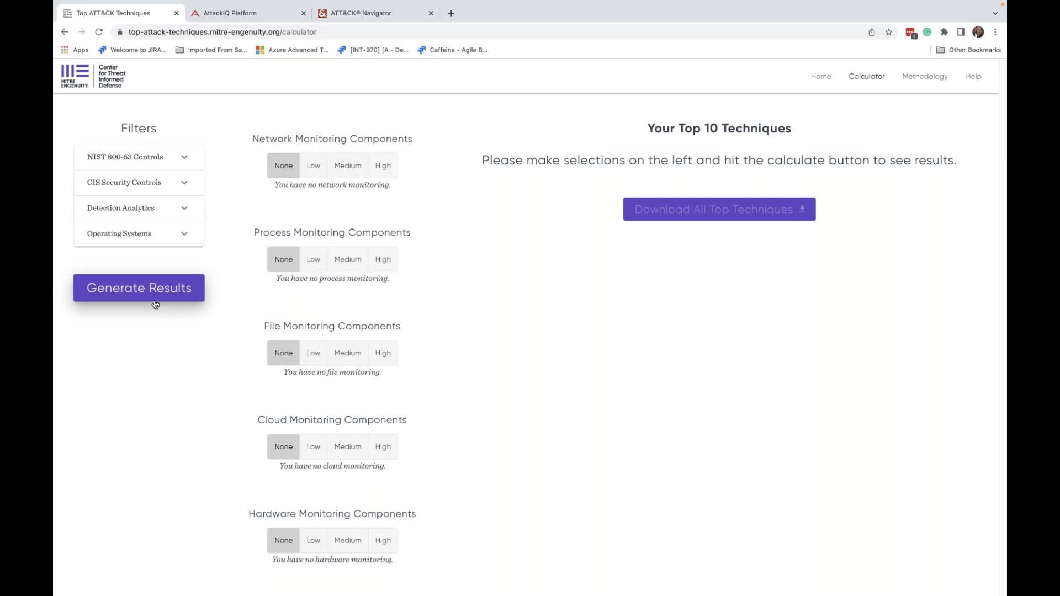
- Generate the Top 10 list, led by T1047, and download it as TopAttackTechniques.json
{"action": "left_click", "coordinate": [139, 286]}
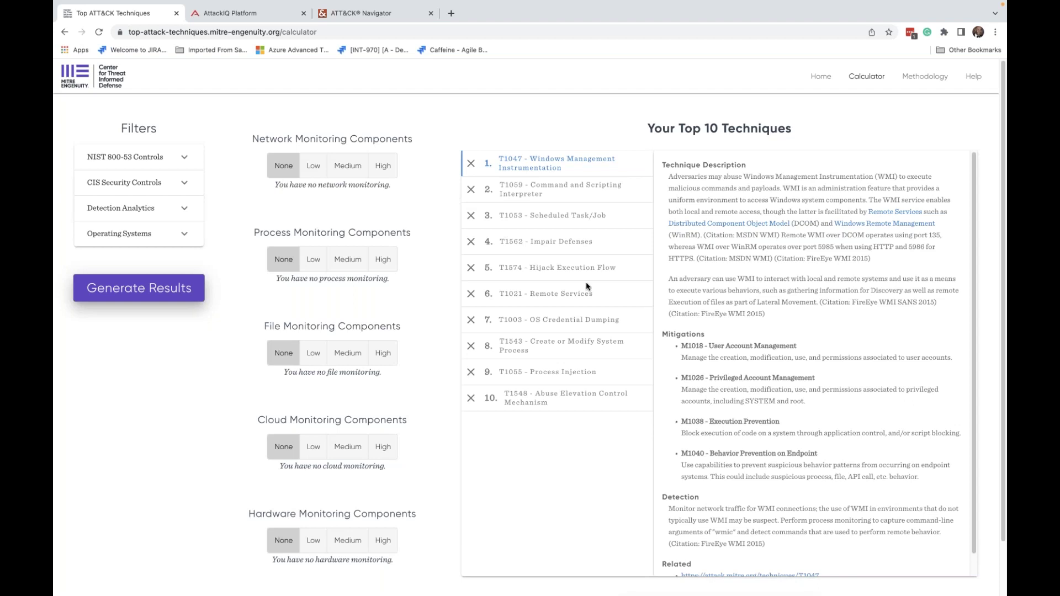
{"action": "scroll", "coordinate": [586, 286], "scroll_direction": "down", "scroll_amount": 2}
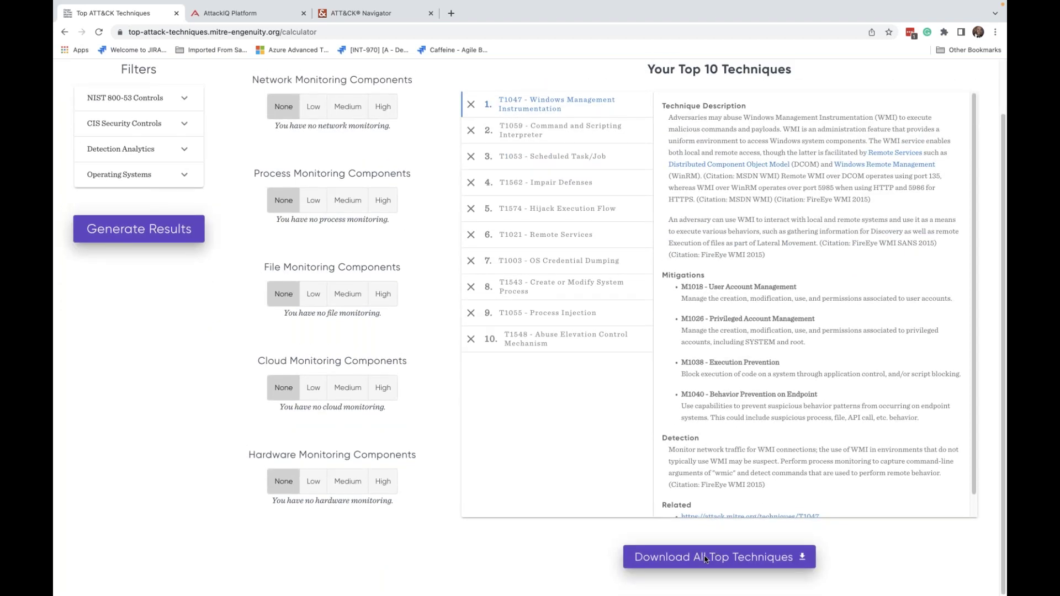
{"action": "left_click", "coordinate": [706, 557]}
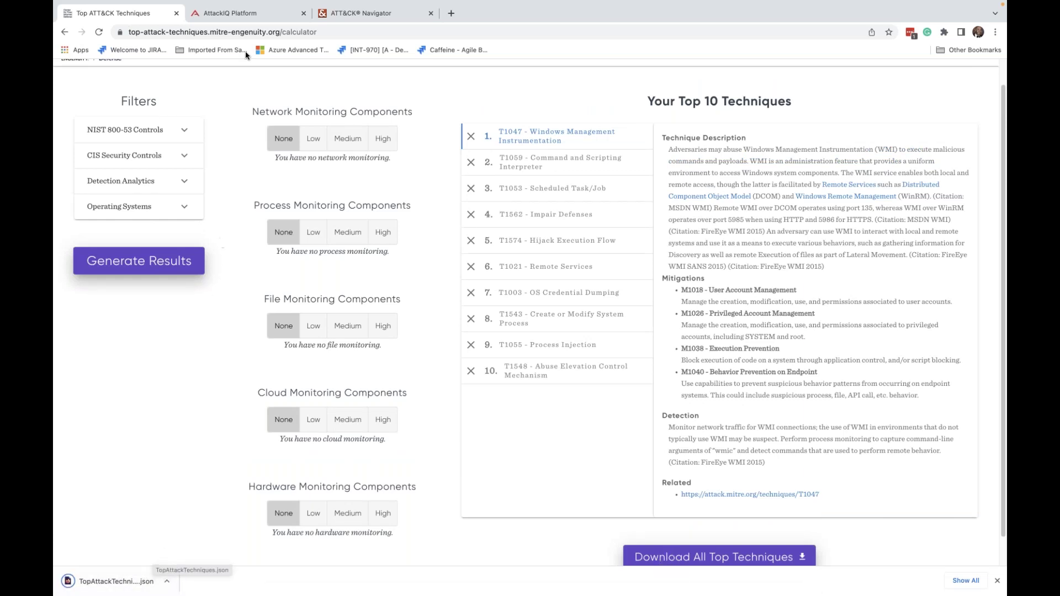
- Go to AttackIQ's Assessment Template Library and start importing a new template
{"action": "left_click", "coordinate": [254, 15]}
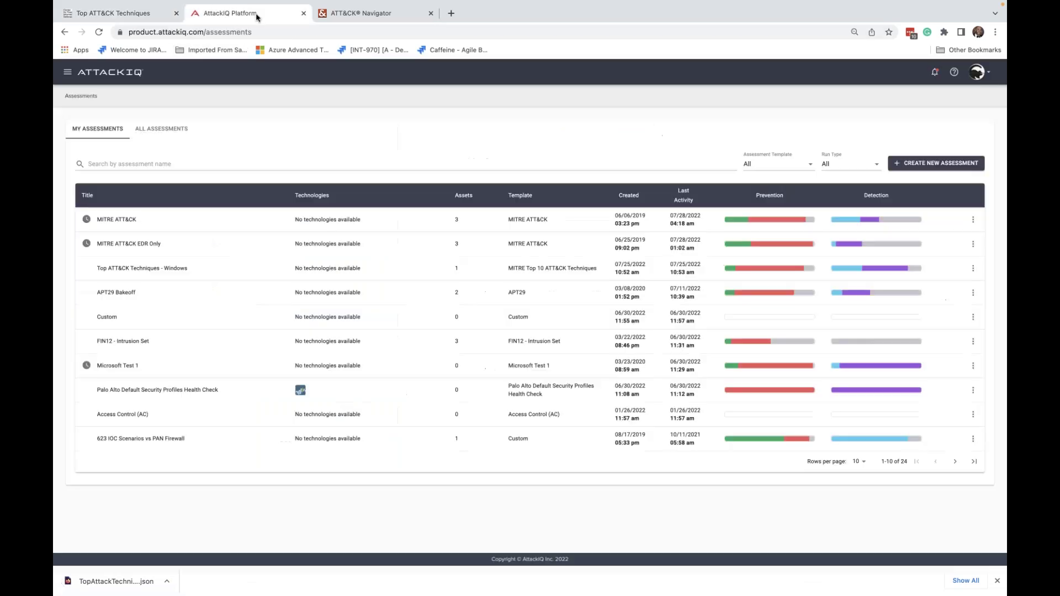
{"action": "left_click", "coordinate": [67, 71]}
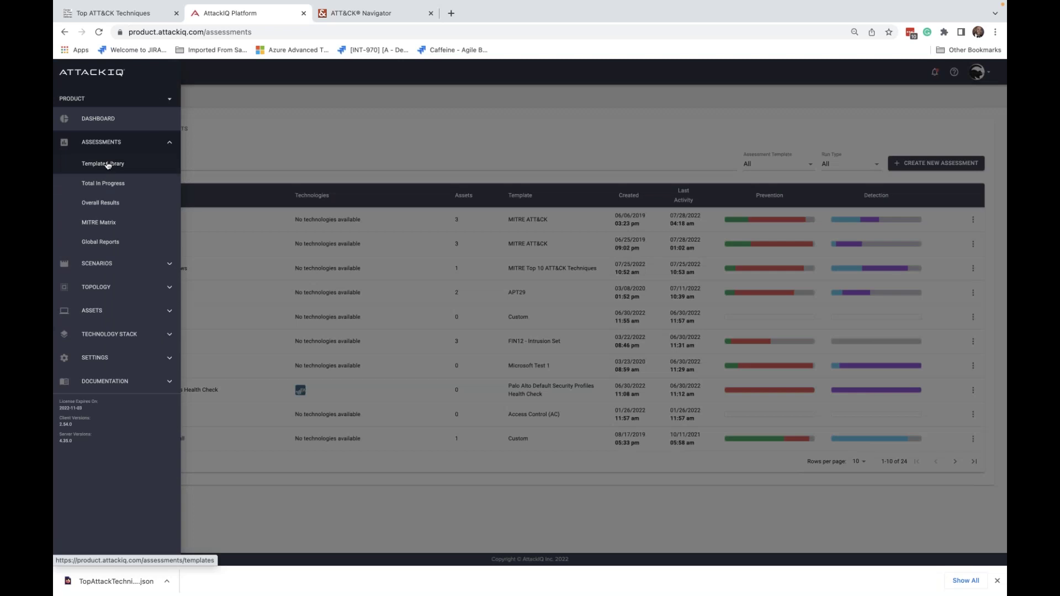
{"action": "left_click", "coordinate": [108, 164]}
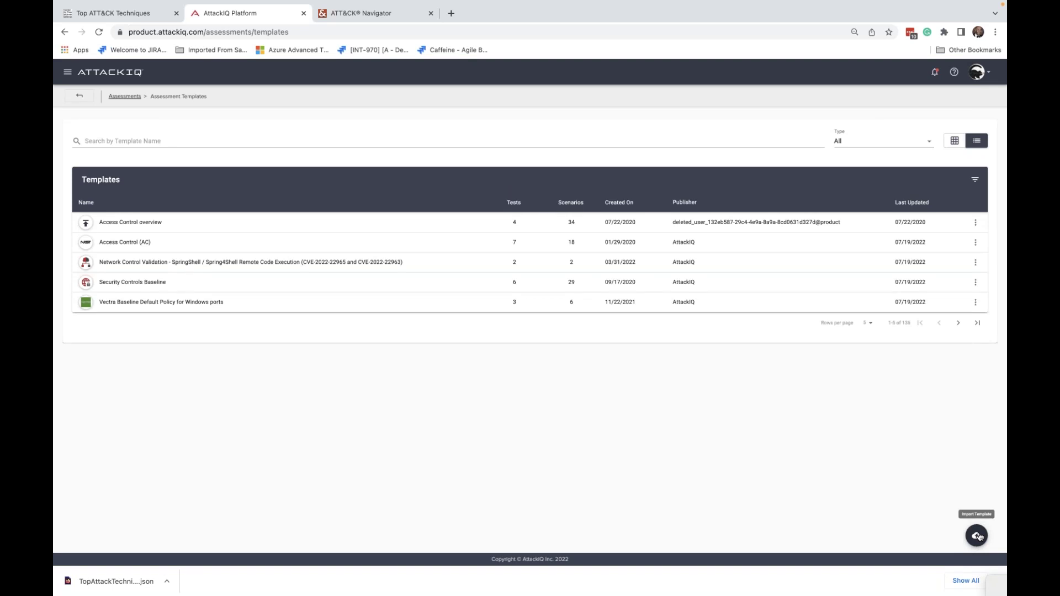
{"action": "left_click", "coordinate": [978, 536]}
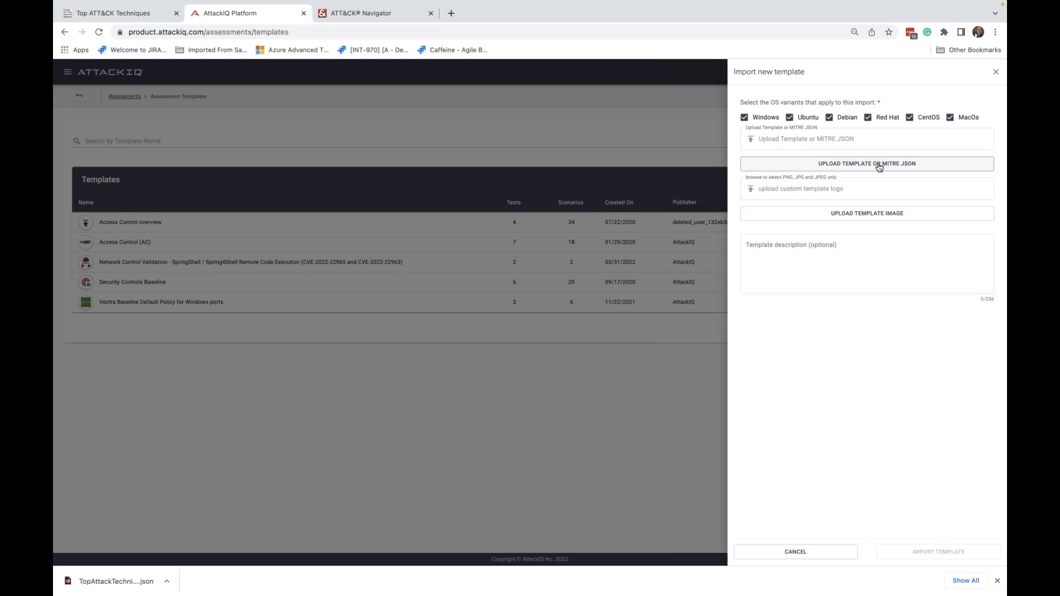
- Upload TopAttackTechniques (4).json and import it as a template for all OS variants
{"action": "left_click", "coordinate": [878, 166]}
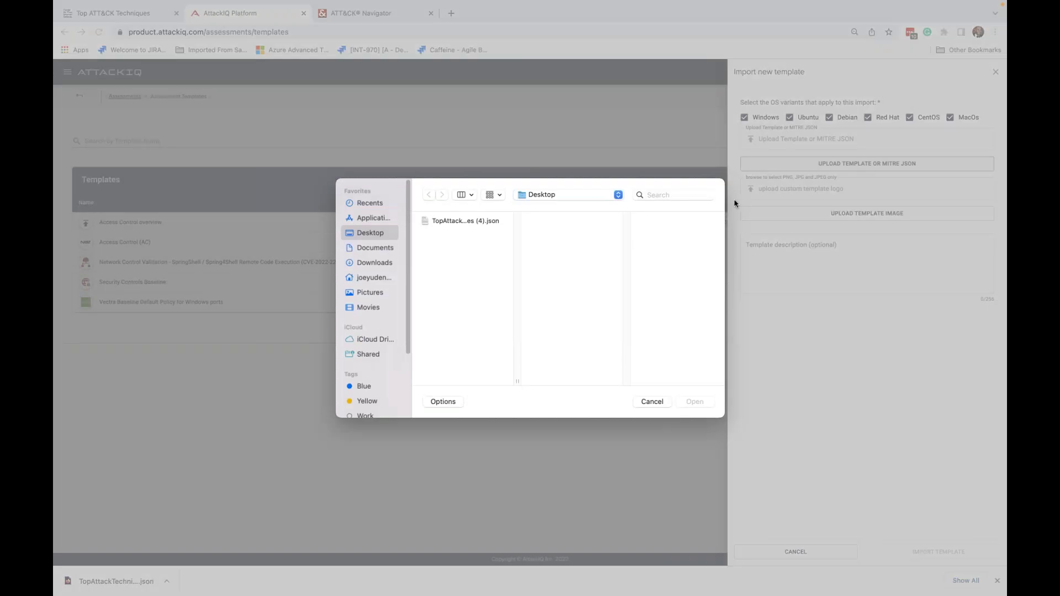
{"action": "left_click", "coordinate": [293, 168]}
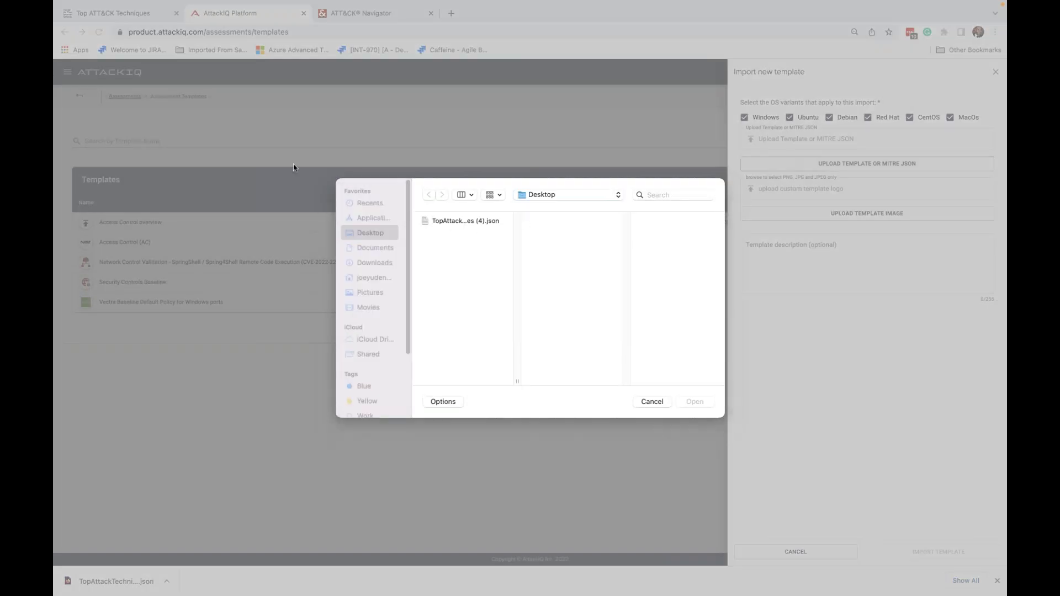
{"action": "left_click", "coordinate": [454, 222]}
{"action": "left_click", "coordinate": [455, 222]}
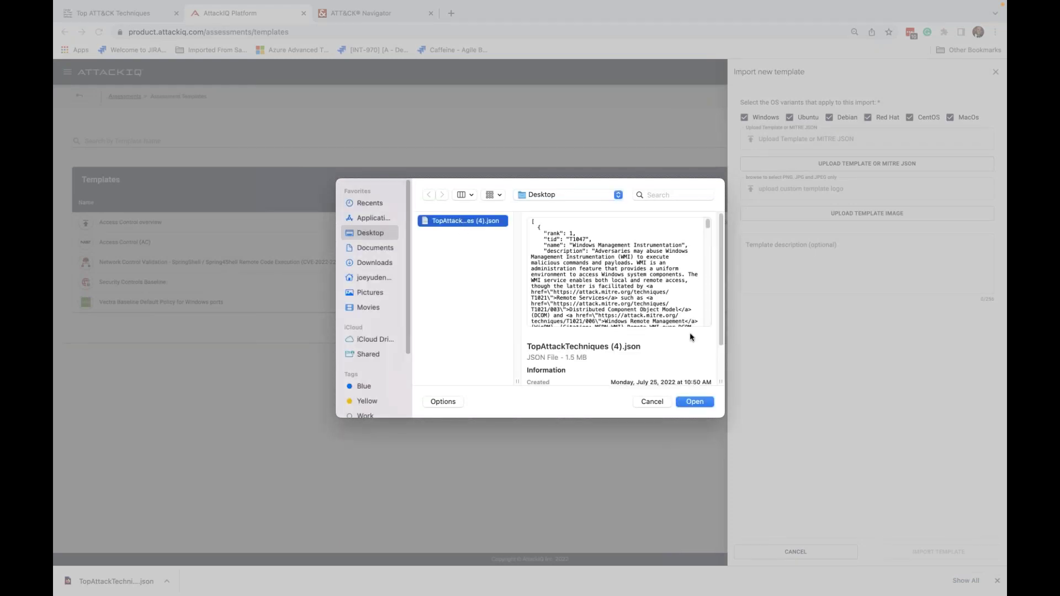
{"action": "left_click", "coordinate": [693, 403]}
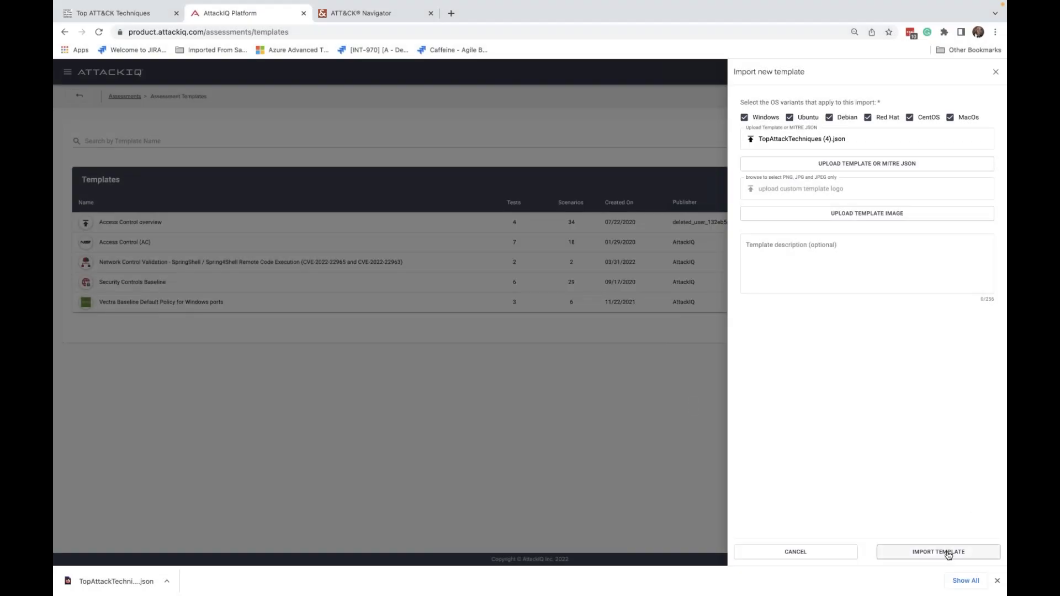
{"action": "left_click", "coordinate": [948, 552]}
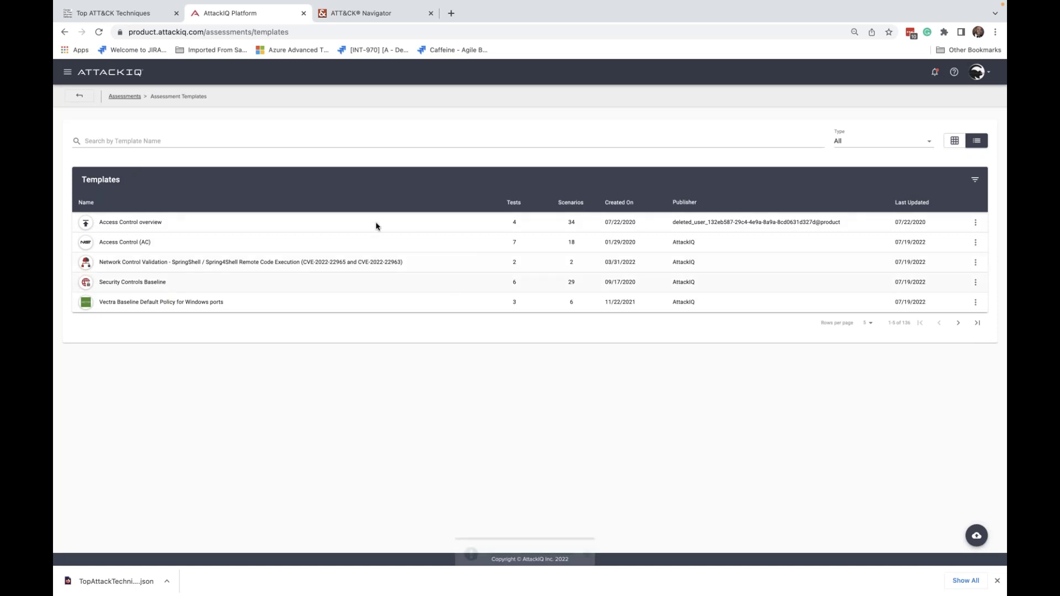
- Search templates for 'top', delete the old Top Att&ck Techniques template, and begin a new import
{"action": "left_click", "coordinate": [221, 142]}
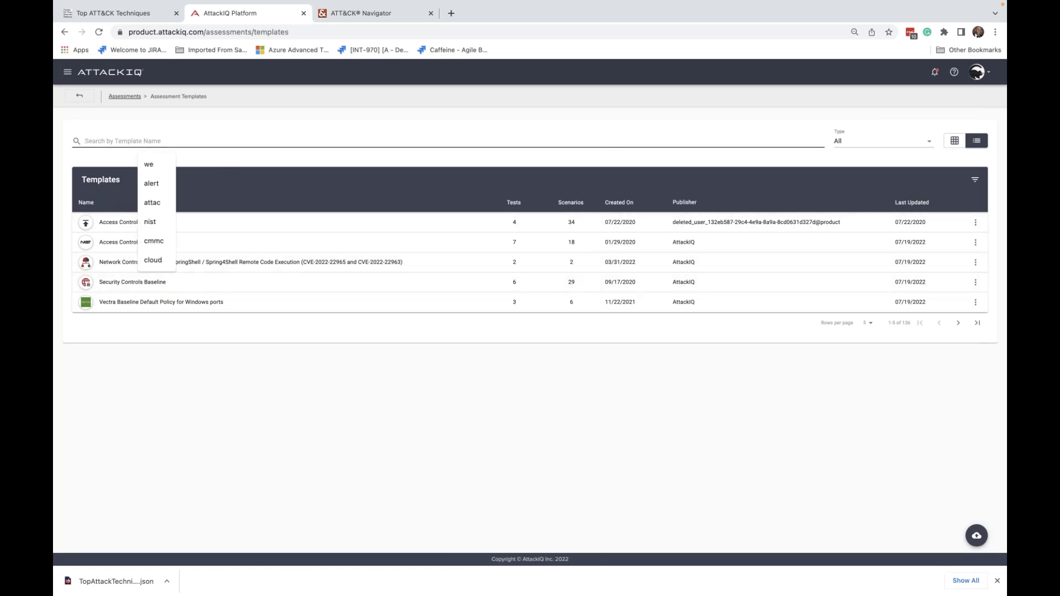
{"action": "type", "text": "top Att&ck"}
{"action": "left_click", "coordinate": [183, 202]}
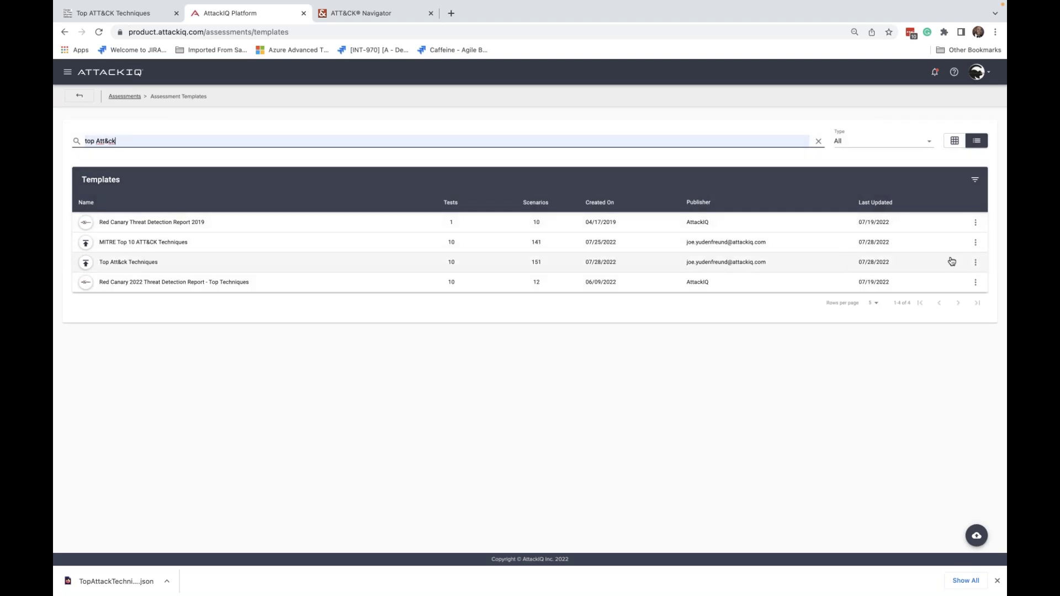
{"action": "left_click", "coordinate": [976, 263]}
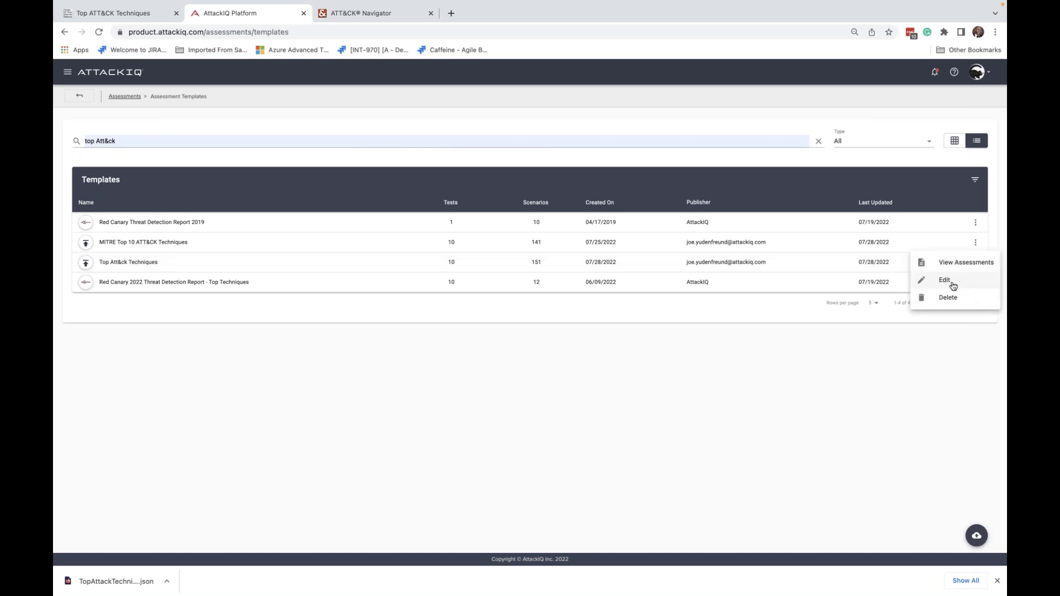
{"action": "left_click", "coordinate": [948, 298]}
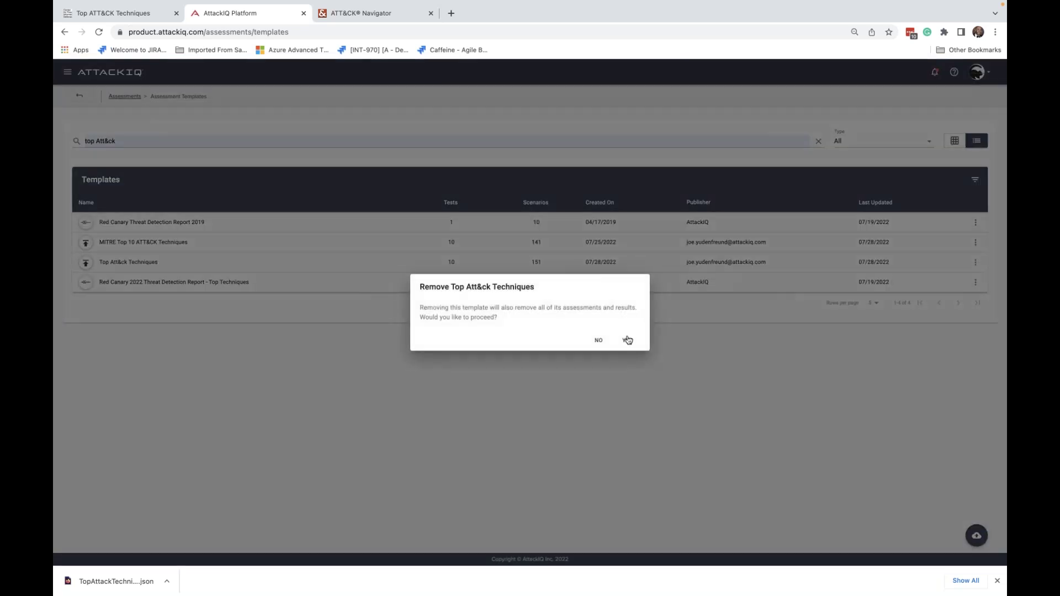
{"action": "left_click", "coordinate": [627, 341]}
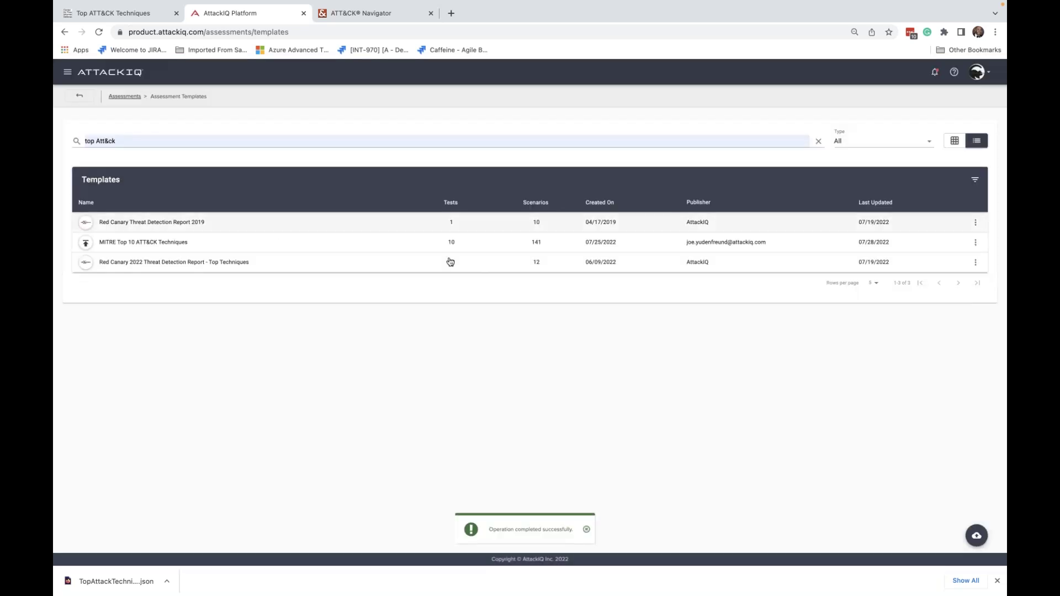
{"action": "left_click", "coordinate": [977, 535]}
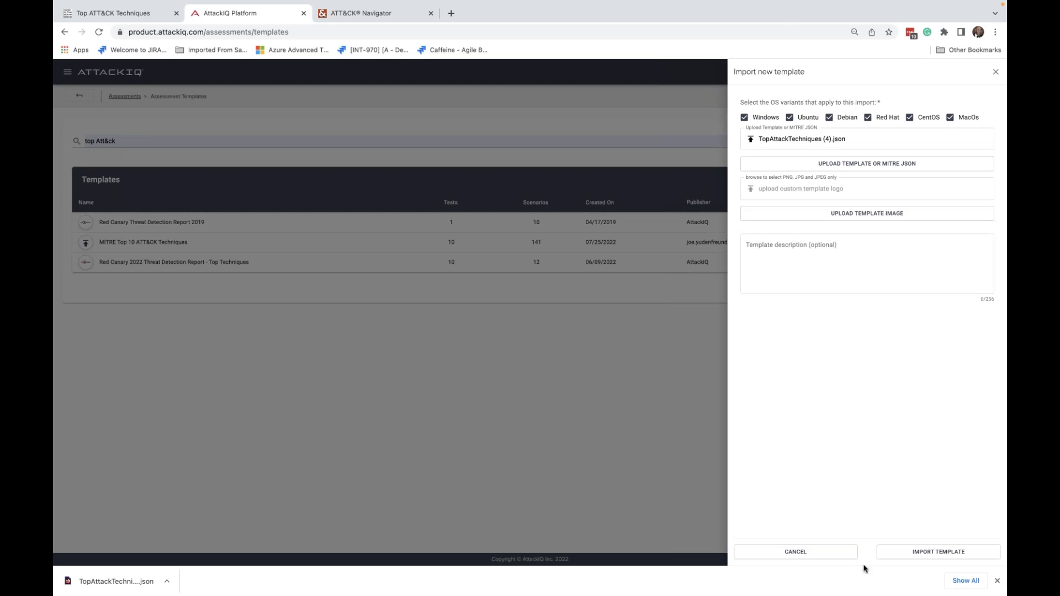
- Import the JSON as a Windows-only template, unchecking Ubuntu, Debian, Red Hat, CentOS and MacOs
{"action": "left_click", "coordinate": [941, 552]}
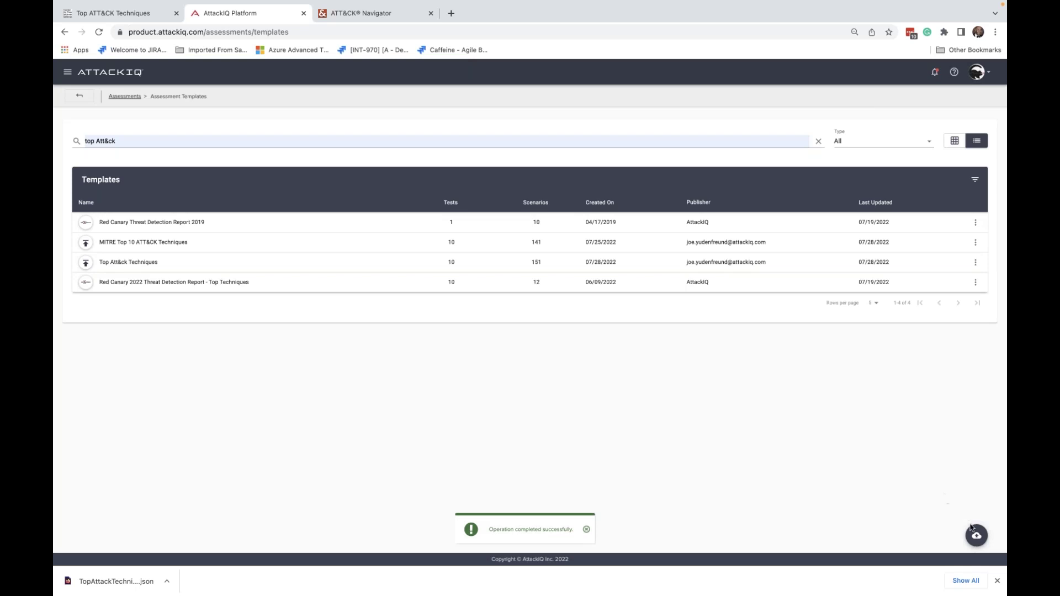
{"action": "left_click", "coordinate": [975, 534]}
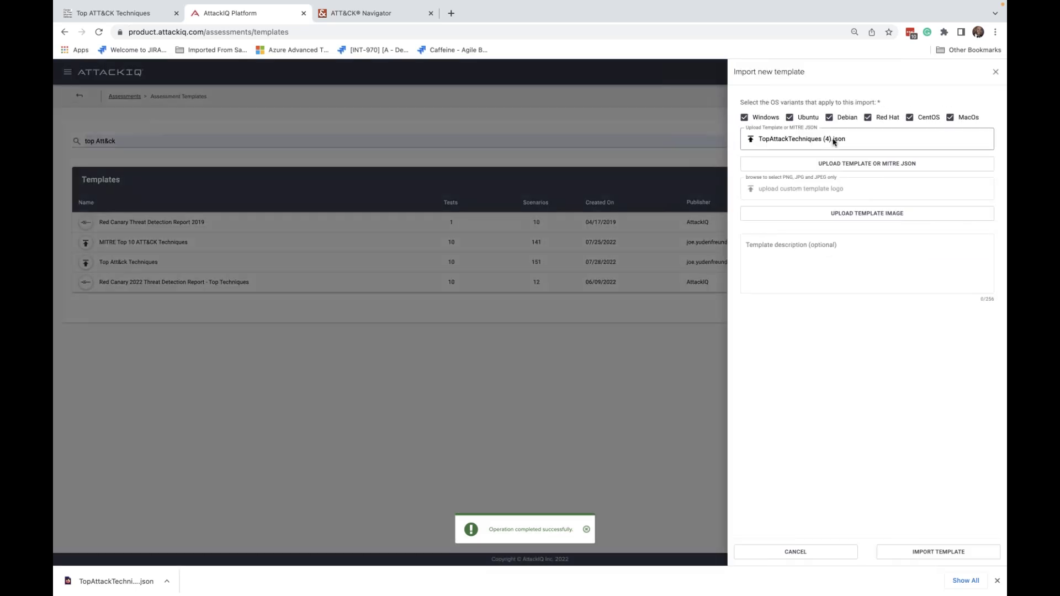
{"action": "left_click", "coordinate": [793, 117]}
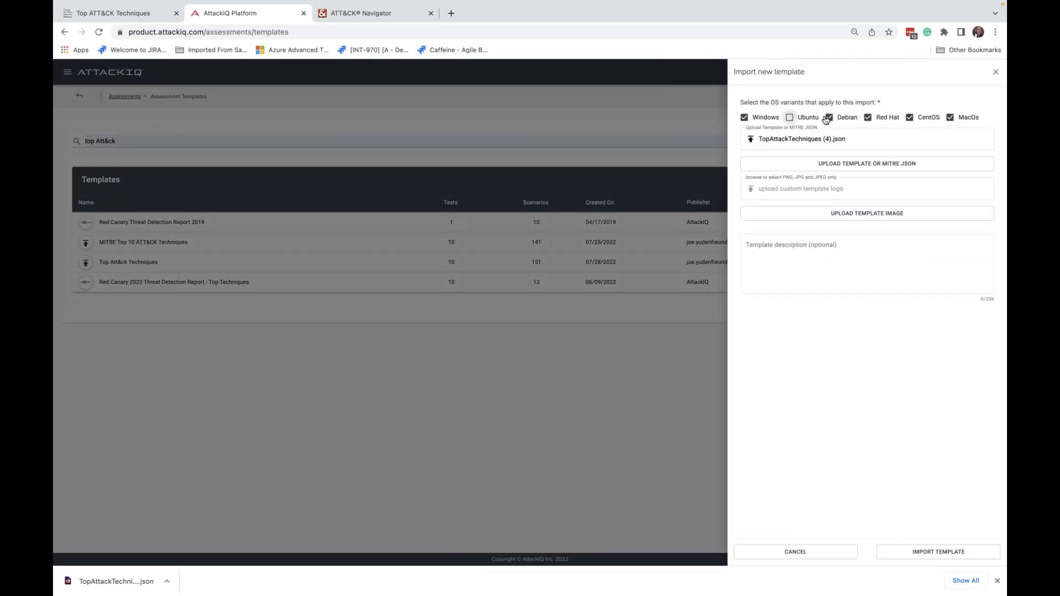
{"action": "left_click", "coordinate": [828, 117]}
{"action": "left_click", "coordinate": [868, 117]}
{"action": "left_click", "coordinate": [909, 118]}
{"action": "left_click", "coordinate": [950, 117]}
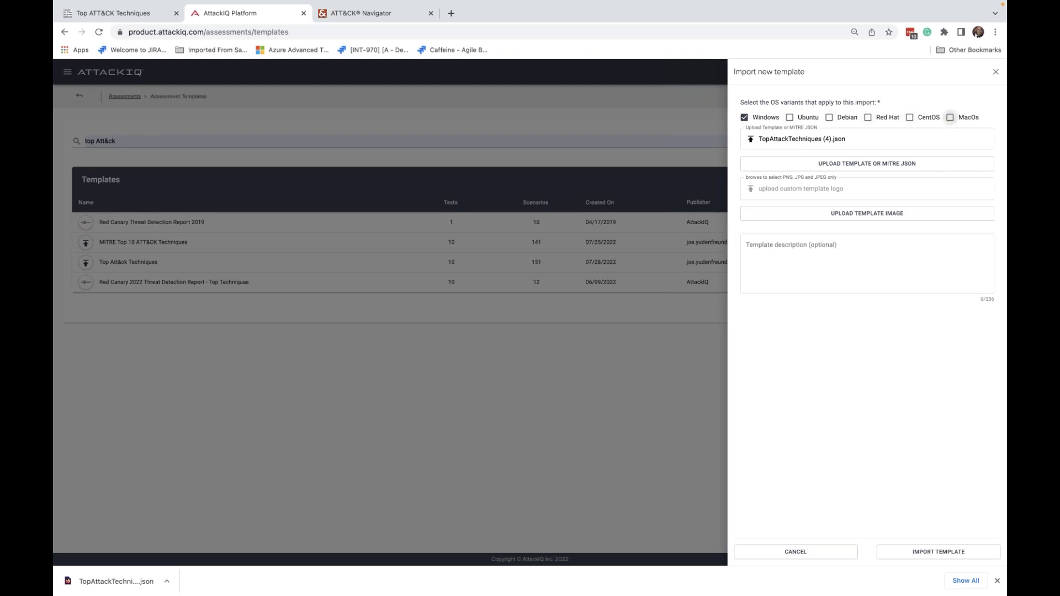
{"action": "left_click", "coordinate": [921, 549]}
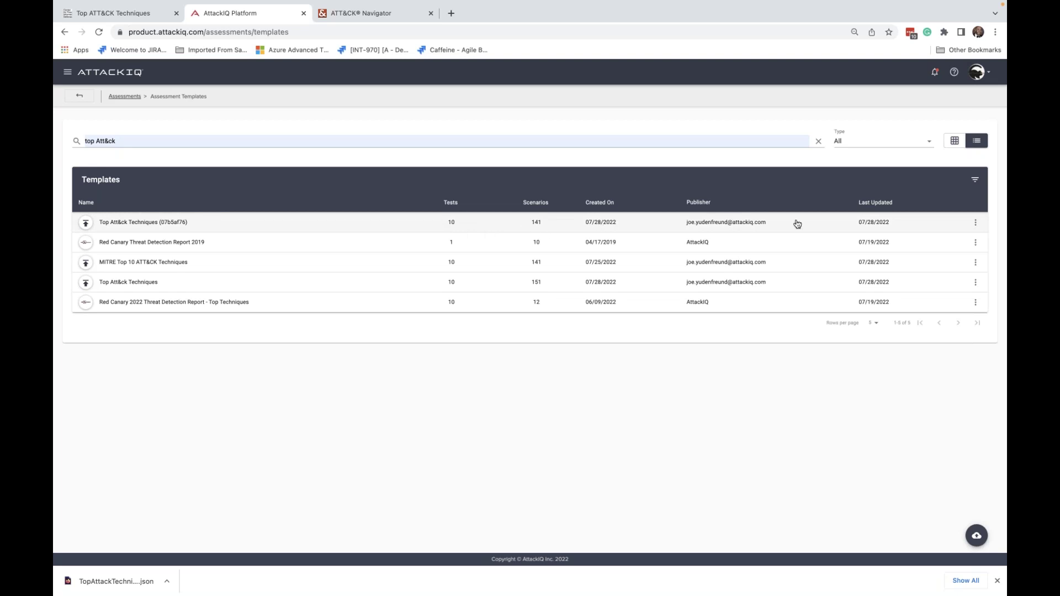
- Create a new assessment from the Top Att&ck Techniques (07b5af76) template
{"action": "left_click", "coordinate": [409, 227]}
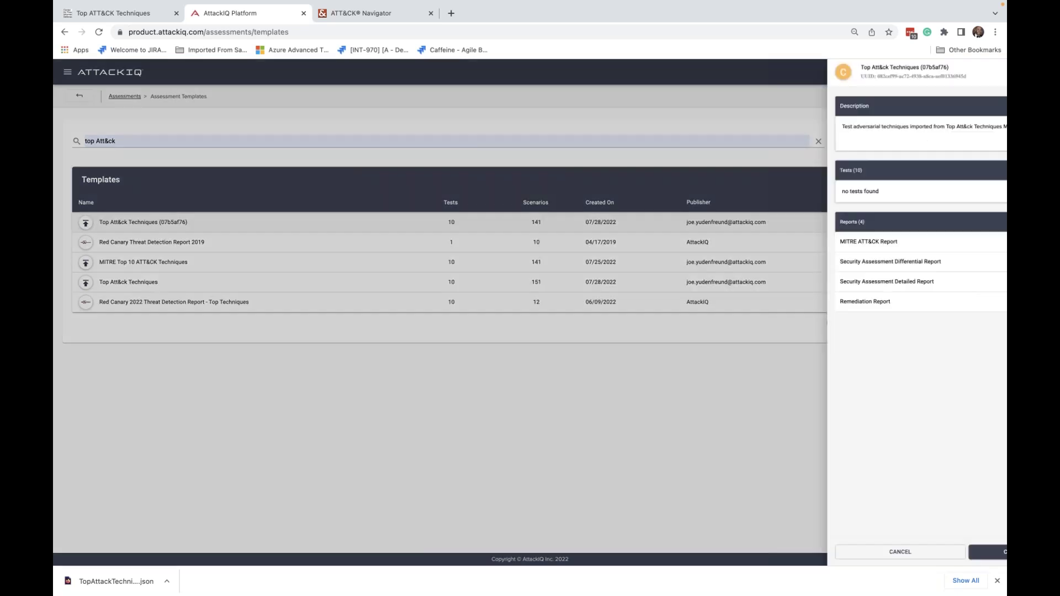
{"action": "left_click", "coordinate": [914, 554]}
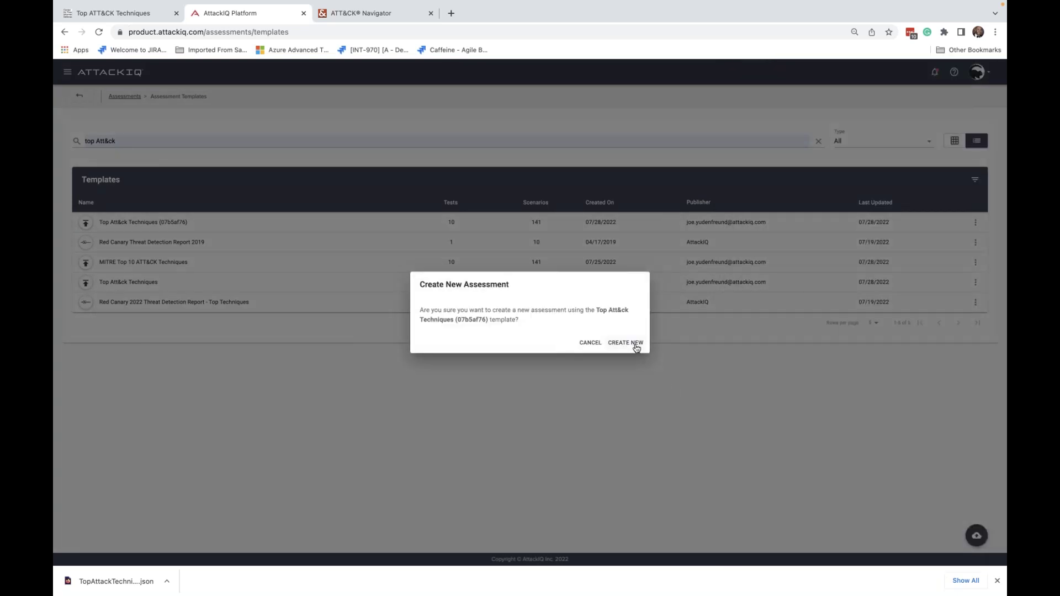
{"action": "left_click", "coordinate": [630, 343]}
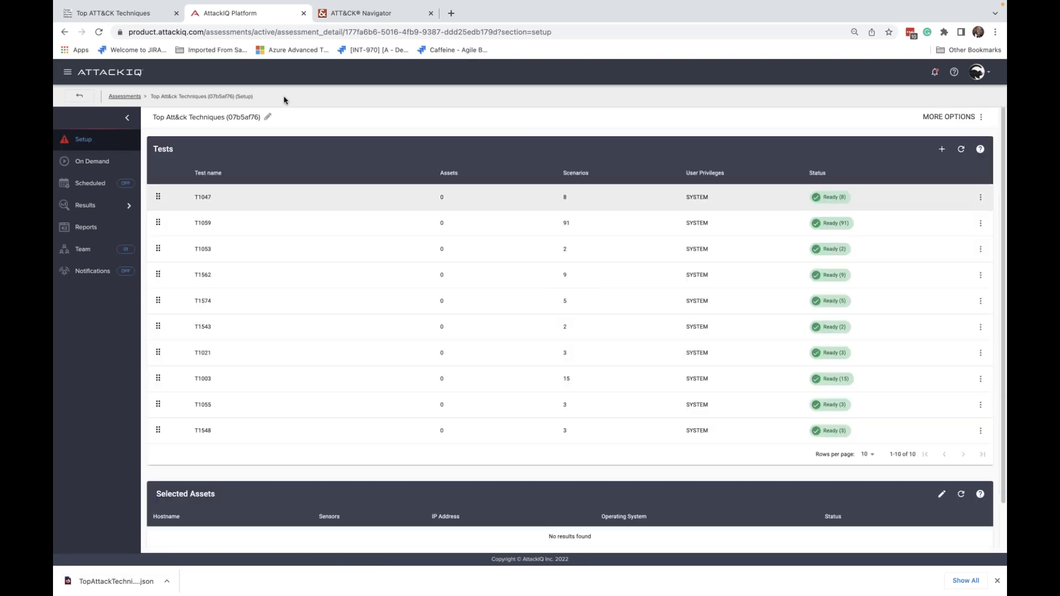
- Rename the assessment to 'Top Att&ck Techniques - Windows (Medium)' and save the new name
{"action": "left_click", "coordinate": [268, 119]}
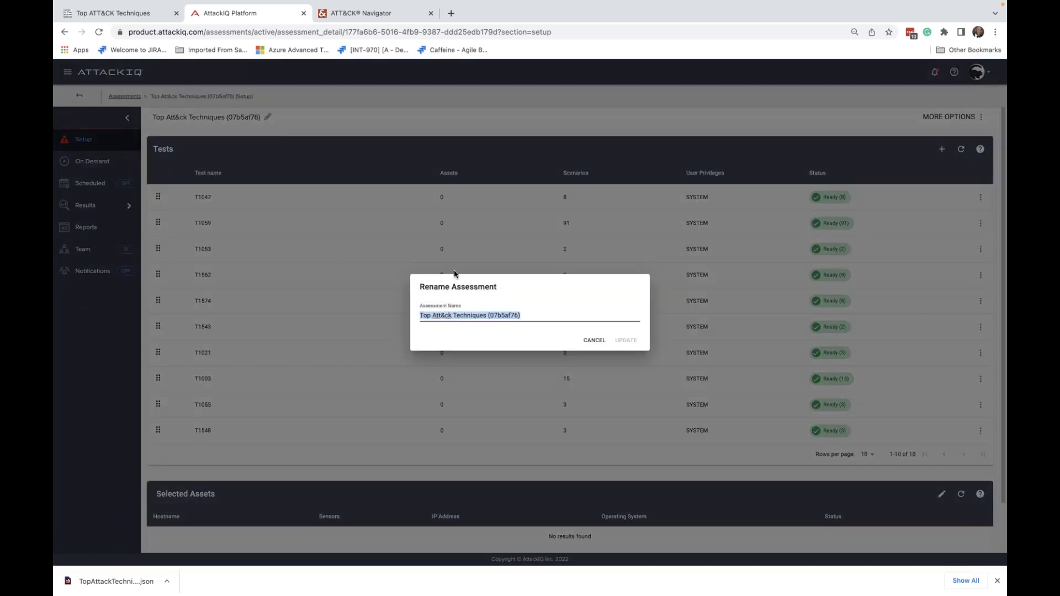
{"action": "left_click", "coordinate": [531, 316]}
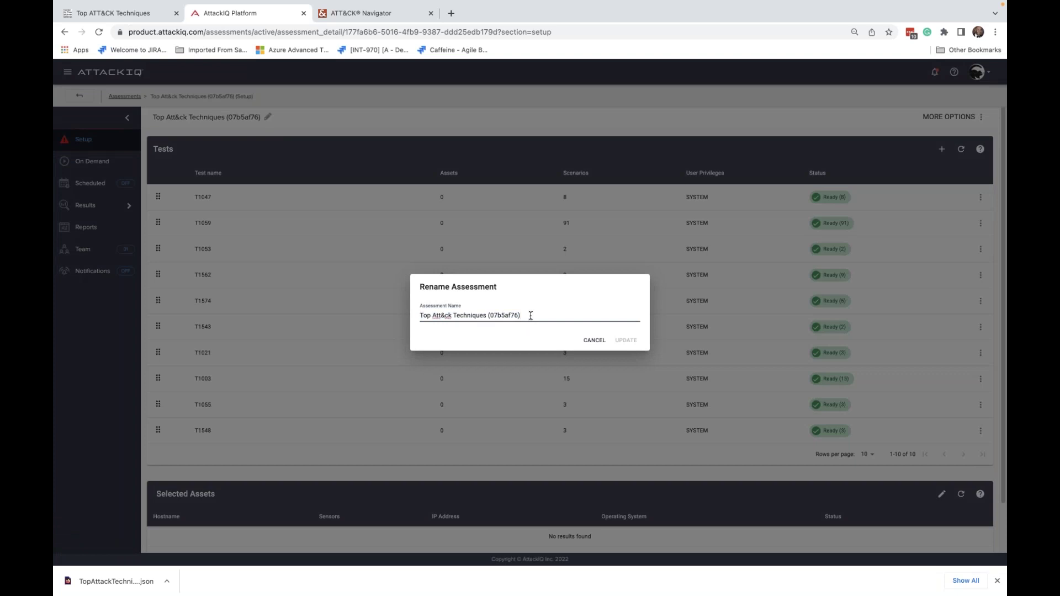
{"action": "key", "text": "BackSpace"}
{"action": "key", "text": "BackSpace"}
{"action": "key", "text": "BackSpace"}
{"action": "key", "text": "BackSpace"}
{"action": "key", "text": "BackSpace"}
{"action": "key", "text": "BackSpace"}
{"action": "key", "text": "BackSpace"}
{"action": "key", "text": "BackSpace"}
{"action": "key", "text": "BackSpace"}
{"action": "type", "text": "- Windows (Low MatureMedium"}
{"action": "left_click", "coordinate": [627, 340]}
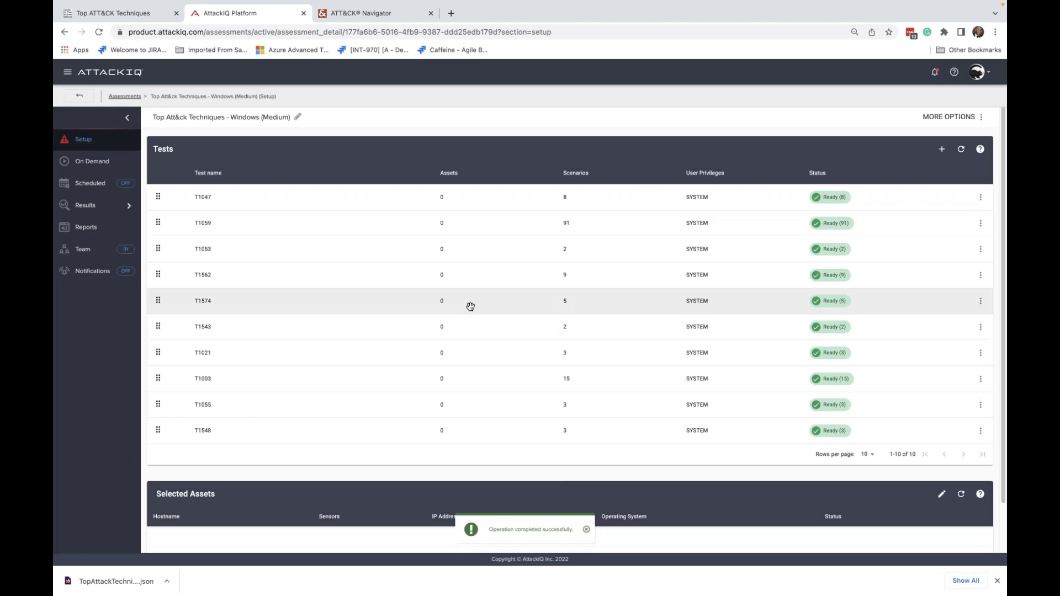
{"action": "scroll", "coordinate": [433, 346], "scroll_direction": "down", "scroll_amount": 2}
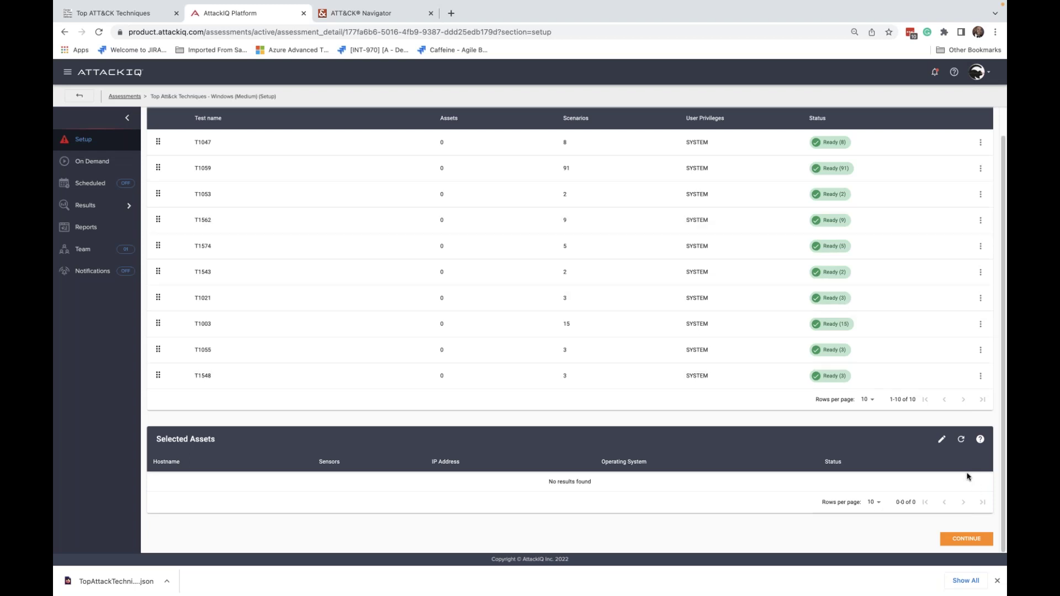
- Assign the Windows 10 asset prdct10-1 to the assessment and finish setup
{"action": "left_click", "coordinate": [942, 440]}
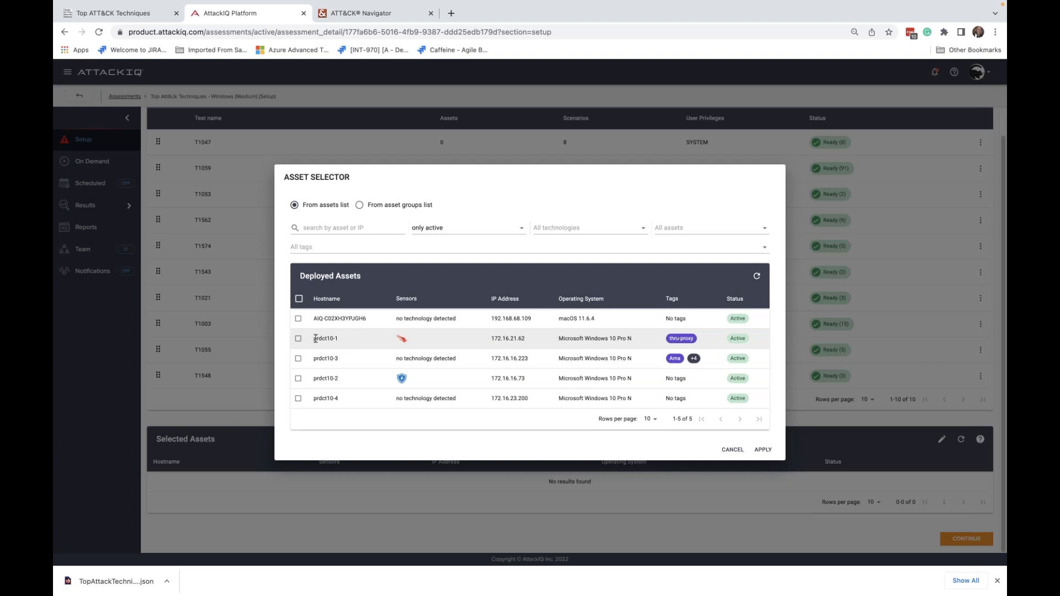
{"action": "left_click", "coordinate": [298, 339]}
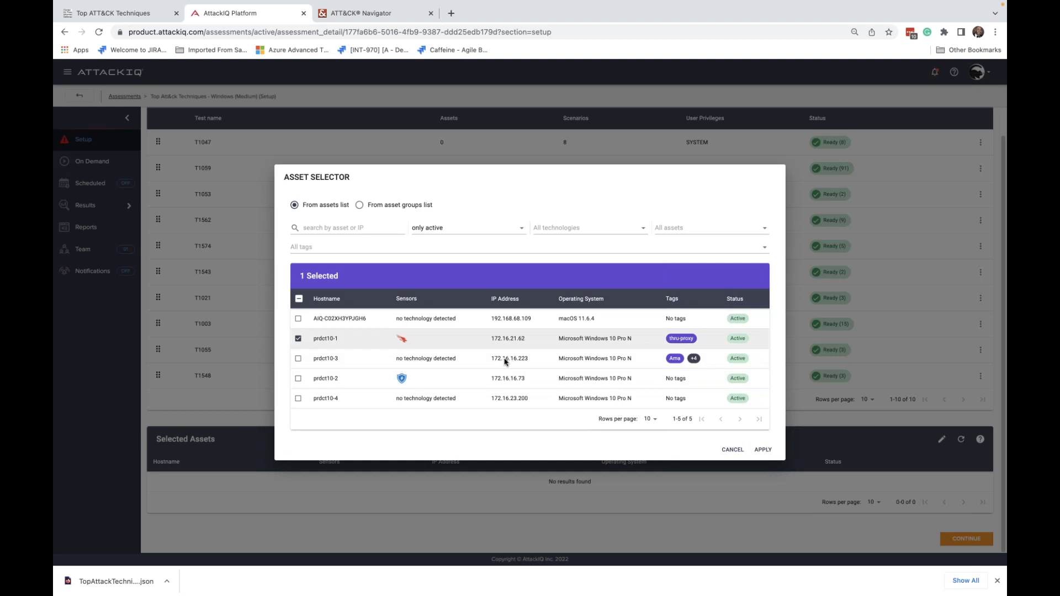
{"action": "left_click", "coordinate": [764, 453]}
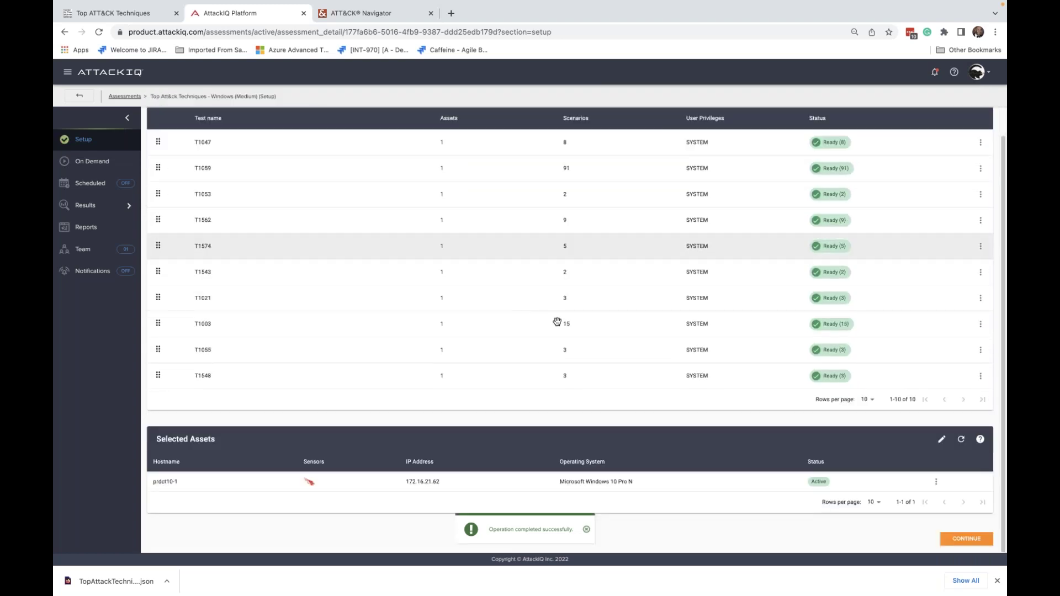
{"action": "left_click", "coordinate": [961, 539]}
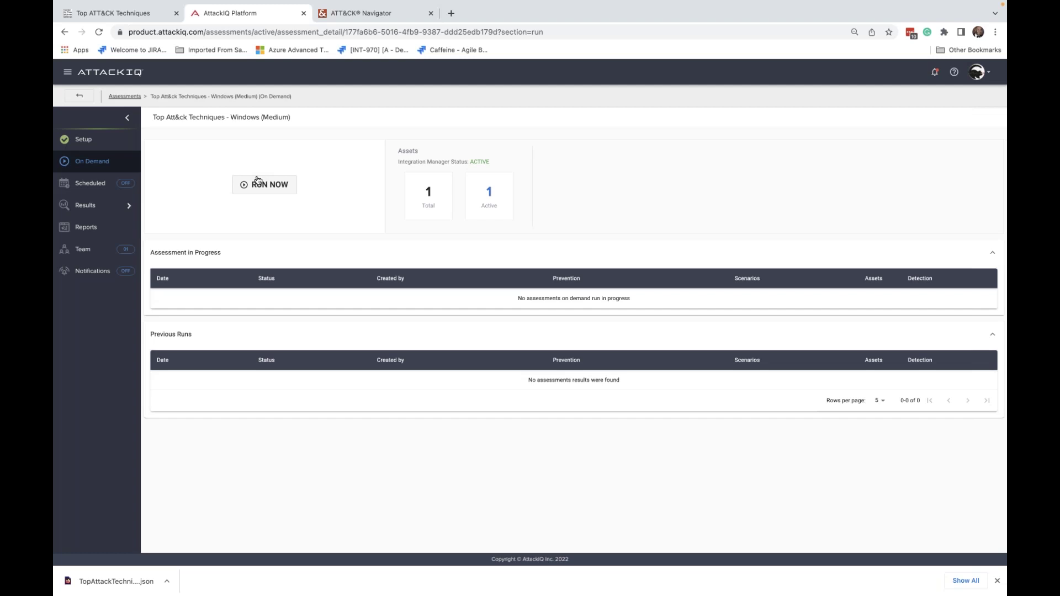
- Switch from full-screen Chrome to the desktop showing TopAttackTechniques (4).json
{"action": "mouse_move", "coordinate": [466, 588]}
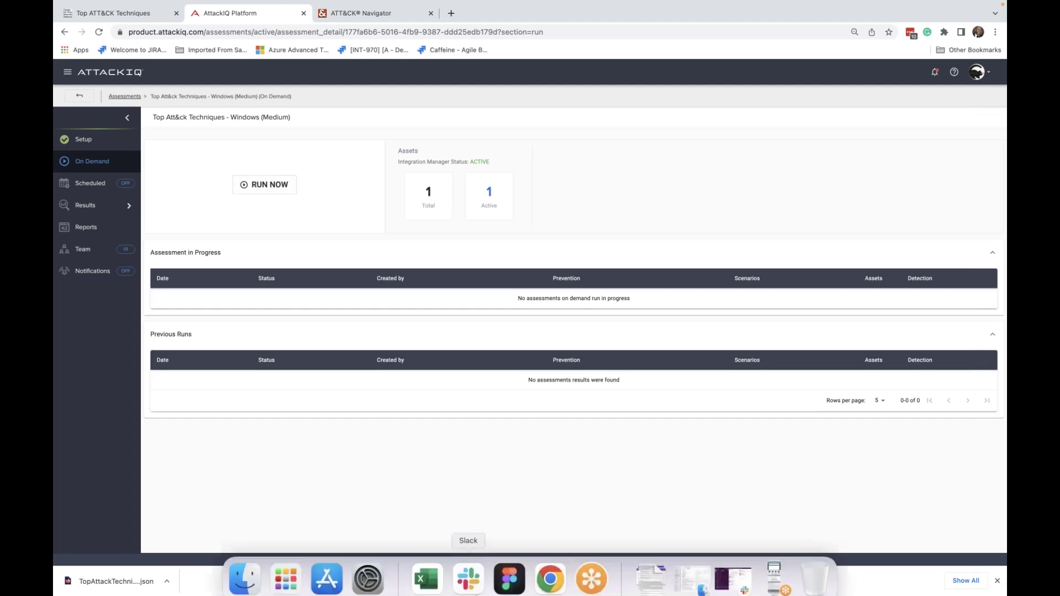
{"action": "left_click", "coordinate": [591, 568]}
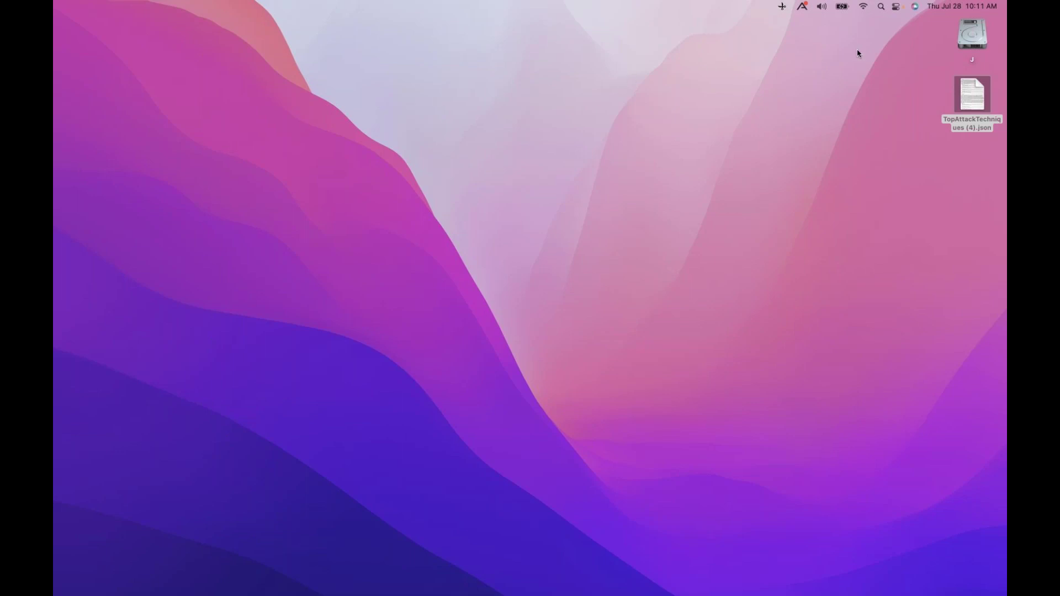
{"action": "mouse_move", "coordinate": [517, 594]}
{"action": "mouse_move", "coordinate": [608, 577]}
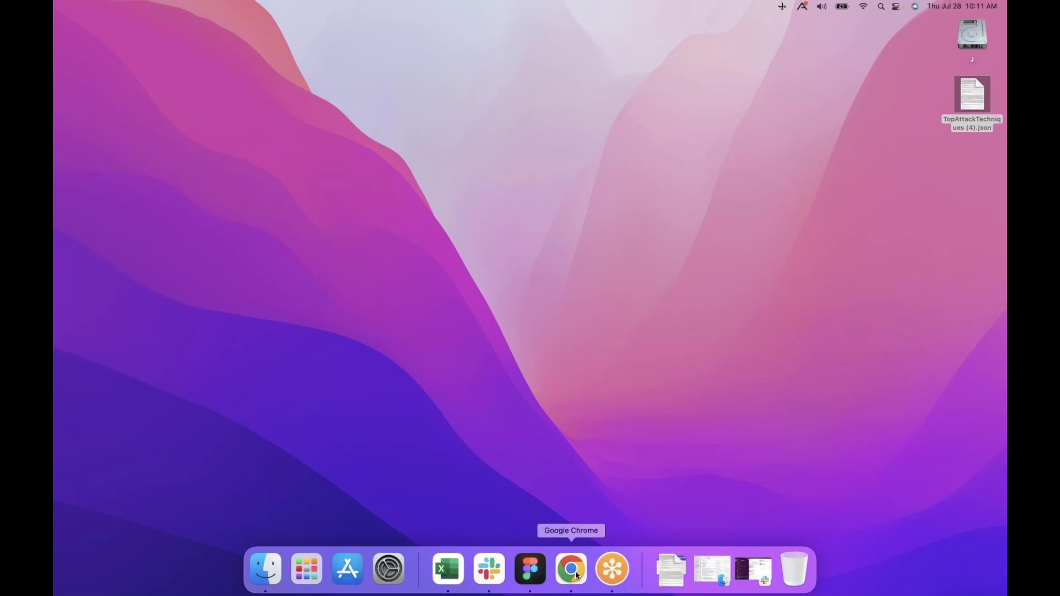
- Return to Chrome and reopen the assessment's Setup section with its ten tests
{"action": "left_click", "coordinate": [576, 576]}
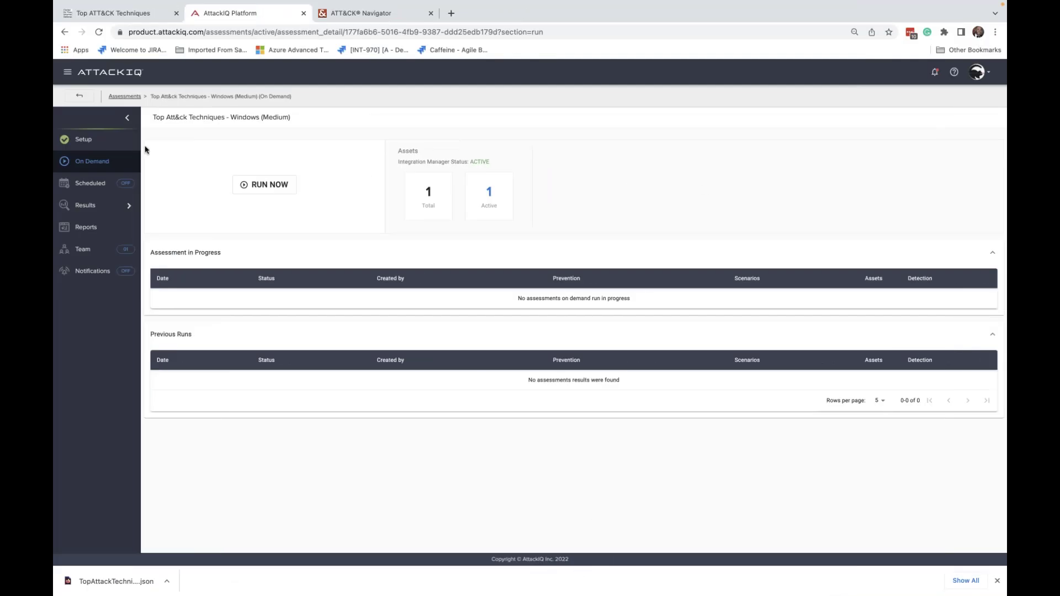
{"action": "left_click", "coordinate": [111, 144]}
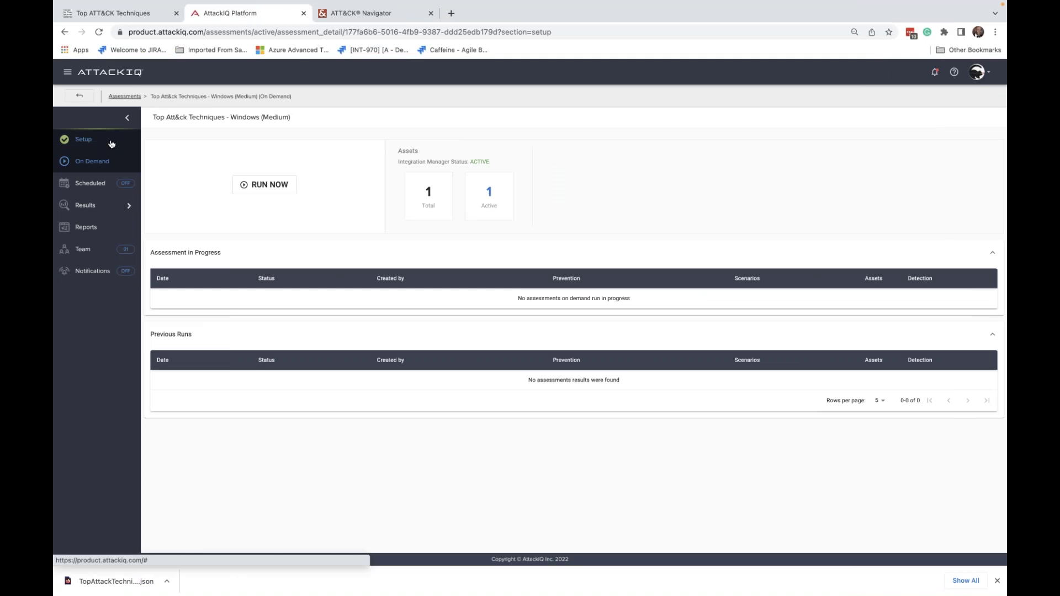